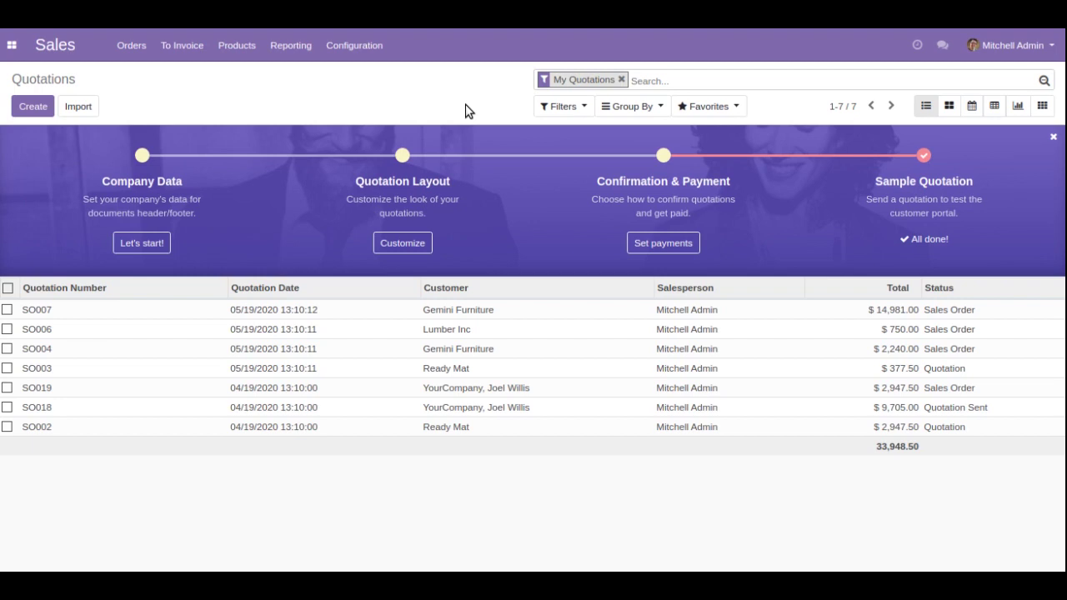
Open sales order SO006 in edit mode and examine the Date field under the confirmation date.
click(12, 45)
click(37, 98)
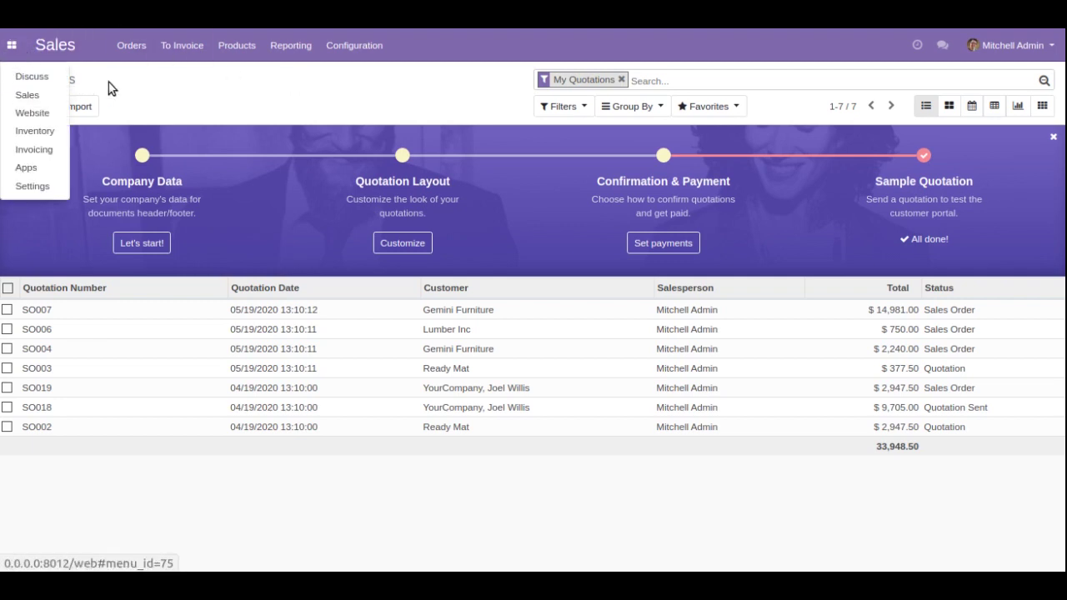
click(90, 329)
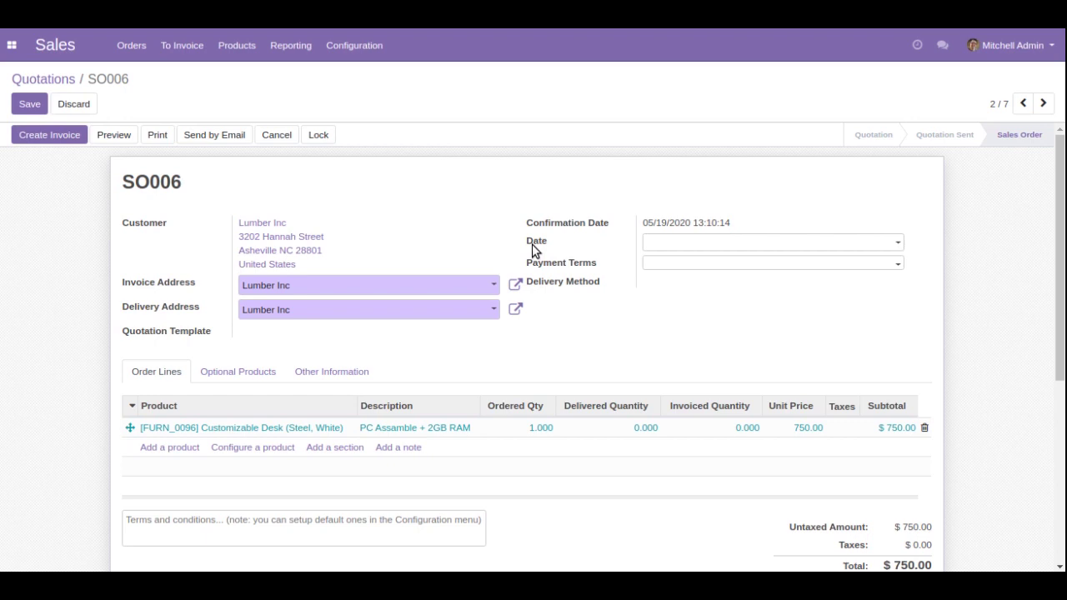
mouse_move(533, 250)
Activate the developer mode from the general application settings.
click(13, 46)
click(38, 186)
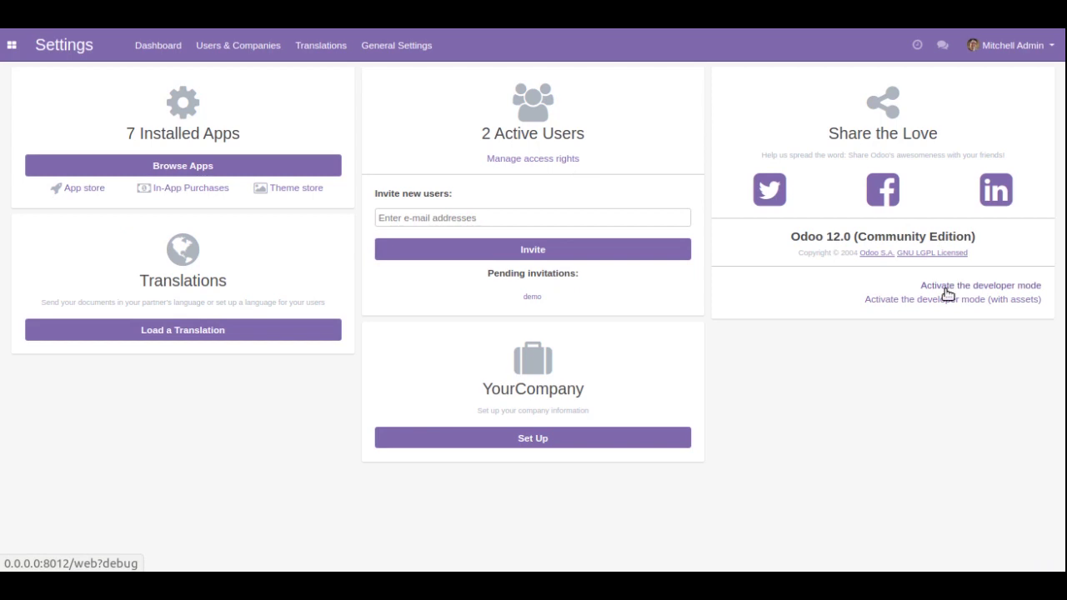
click(947, 288)
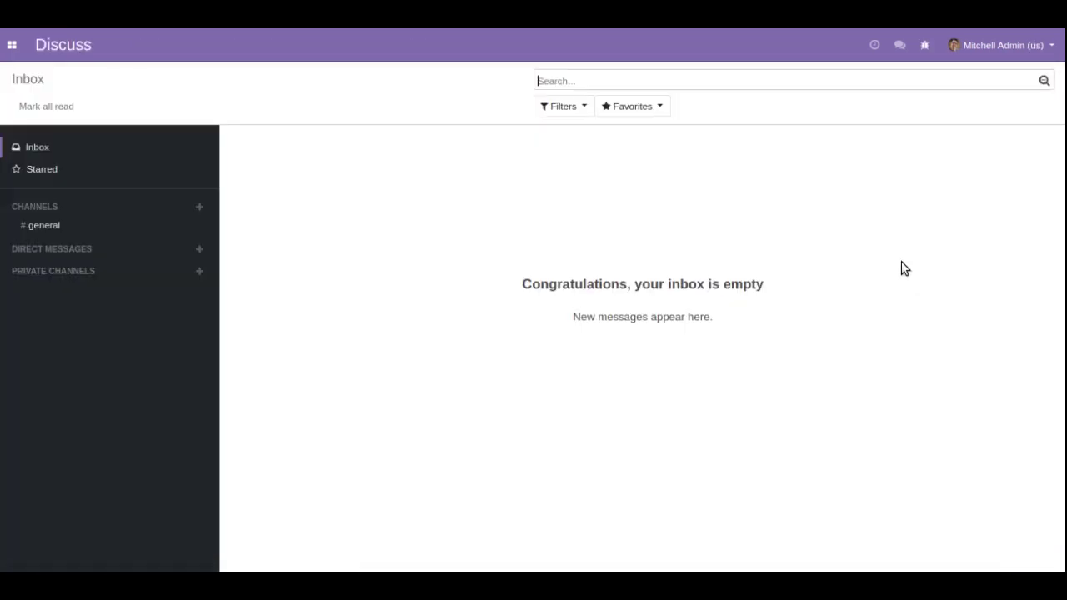
Open sales order SO007 in edit mode and examine its date, payment terms and delivery fields.
click(12, 45)
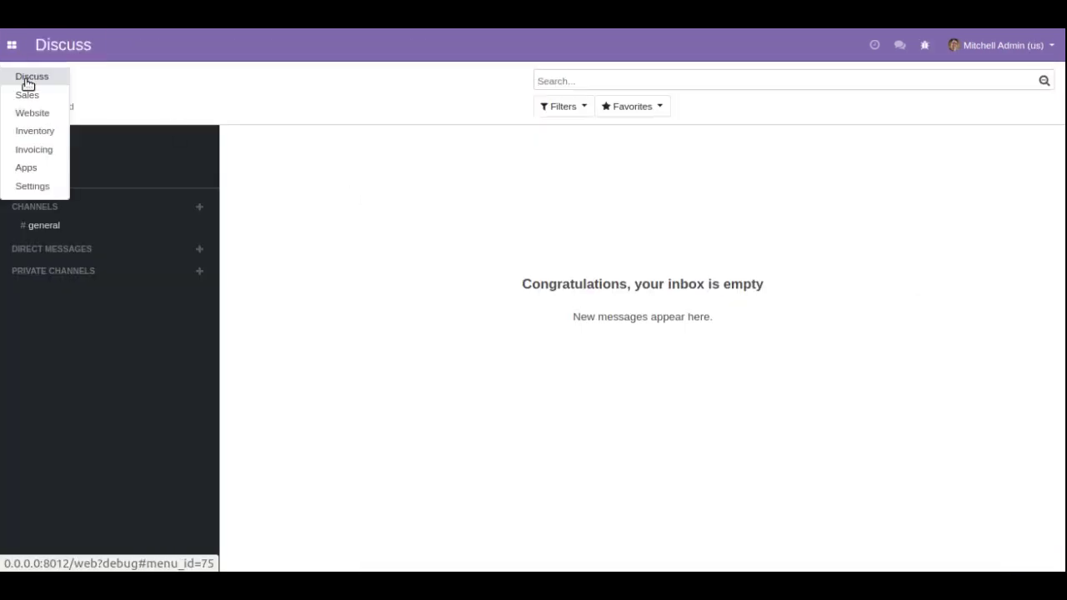
click(36, 101)
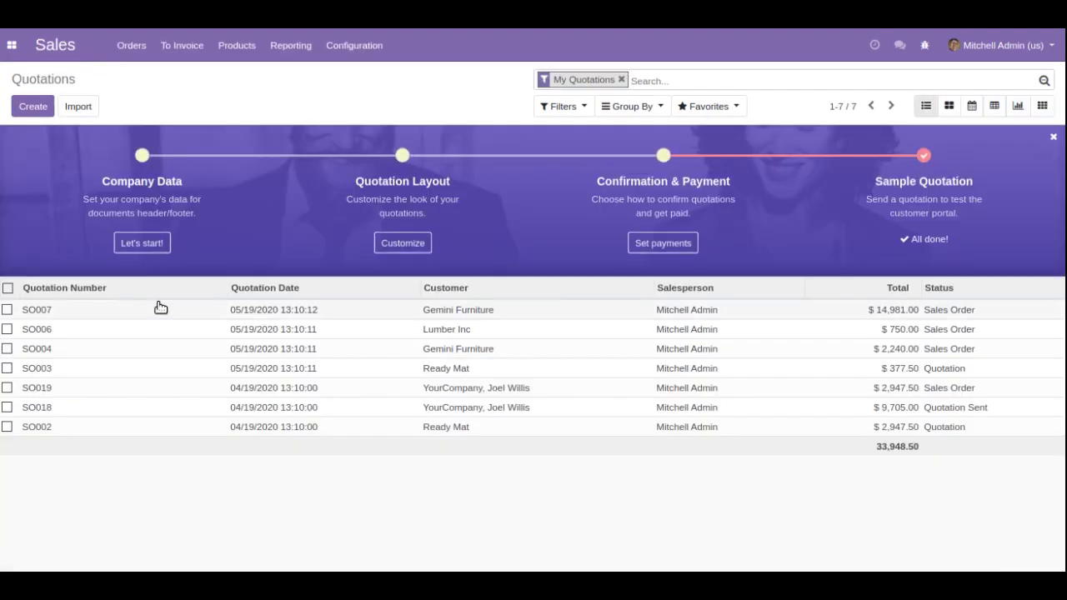
click(109, 317)
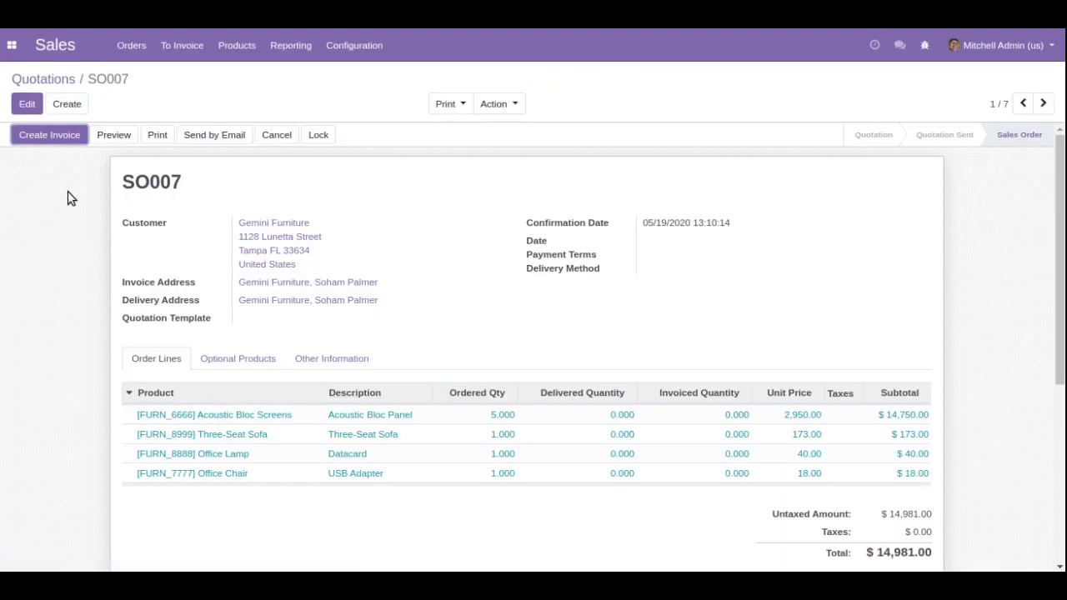
click(29, 105)
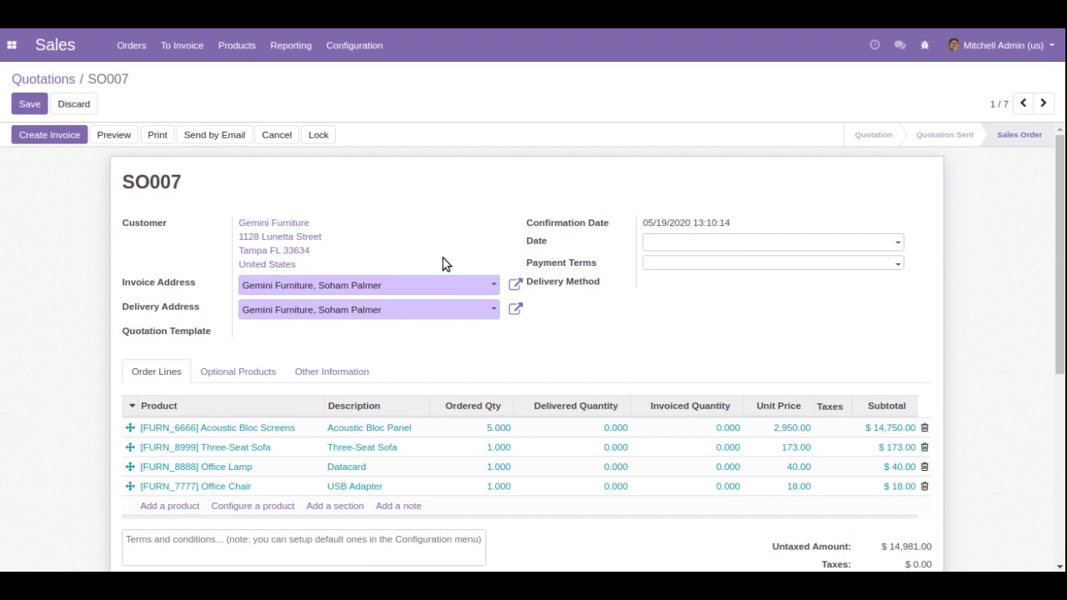
mouse_move(527, 284)
Create and save a new quotation for Azure Interior with two Deposit order lines.
click(63, 79)
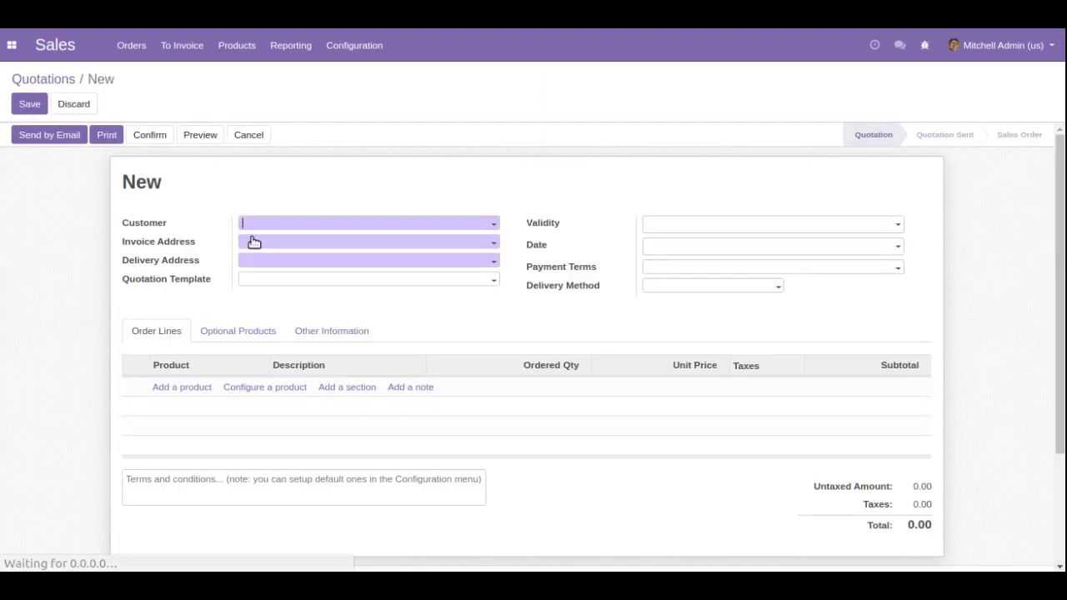
click(266, 233)
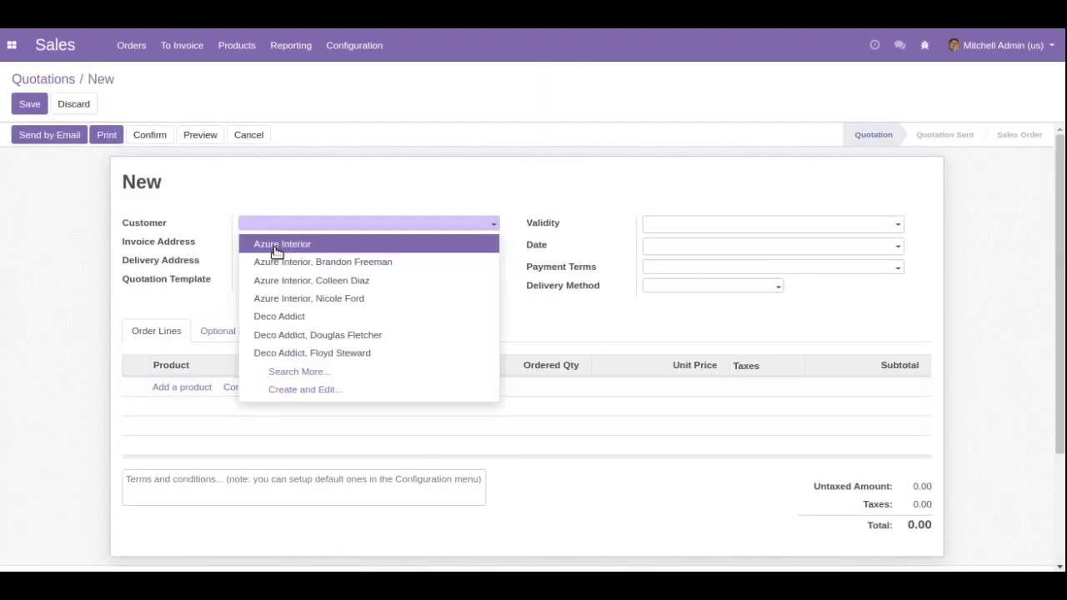
click(270, 244)
click(171, 415)
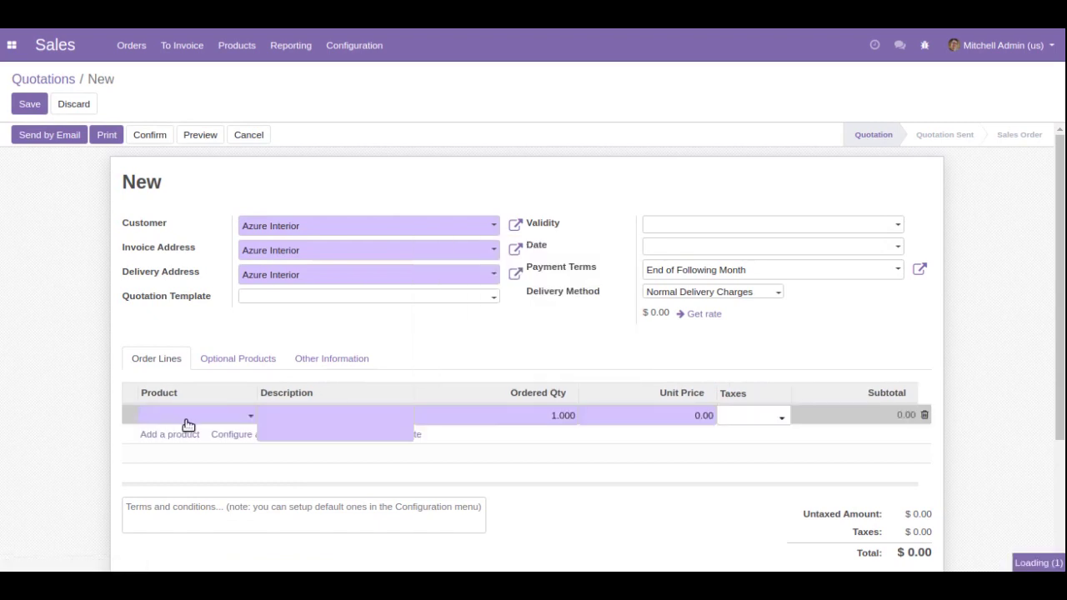
click(190, 300)
click(163, 436)
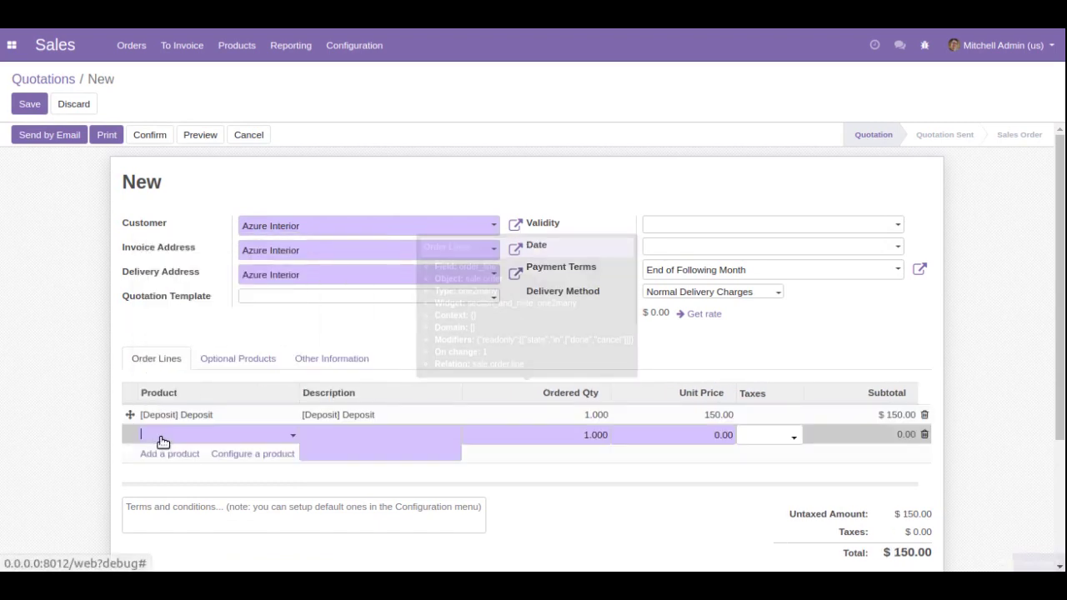
click(198, 319)
click(29, 103)
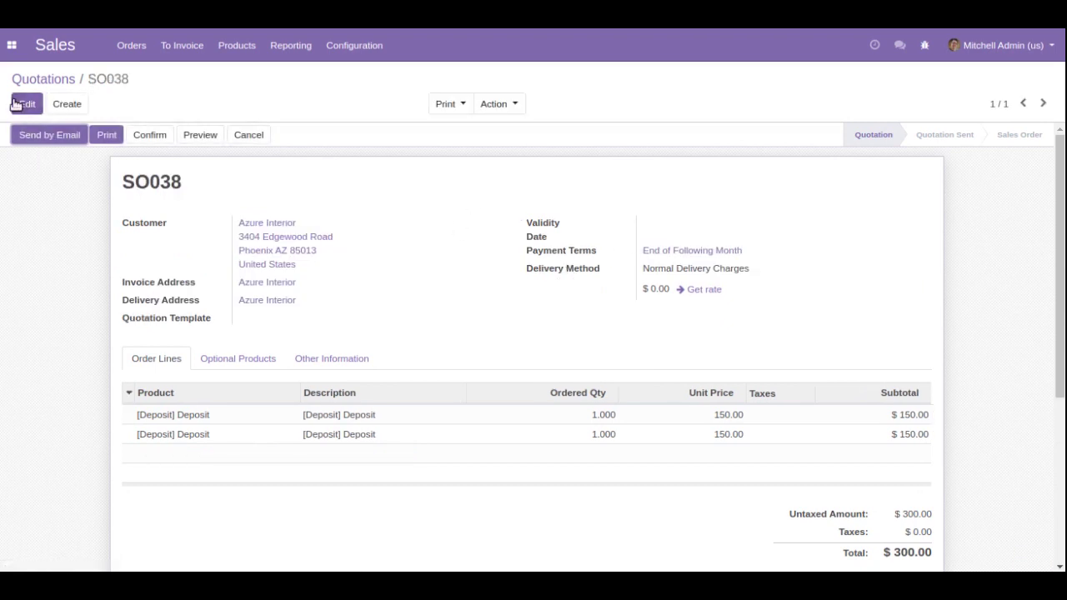
Clear the payment terms of the new Azure Interior quotation and save it.
click(29, 103)
triple_click(719, 269)
key(BackSpace)
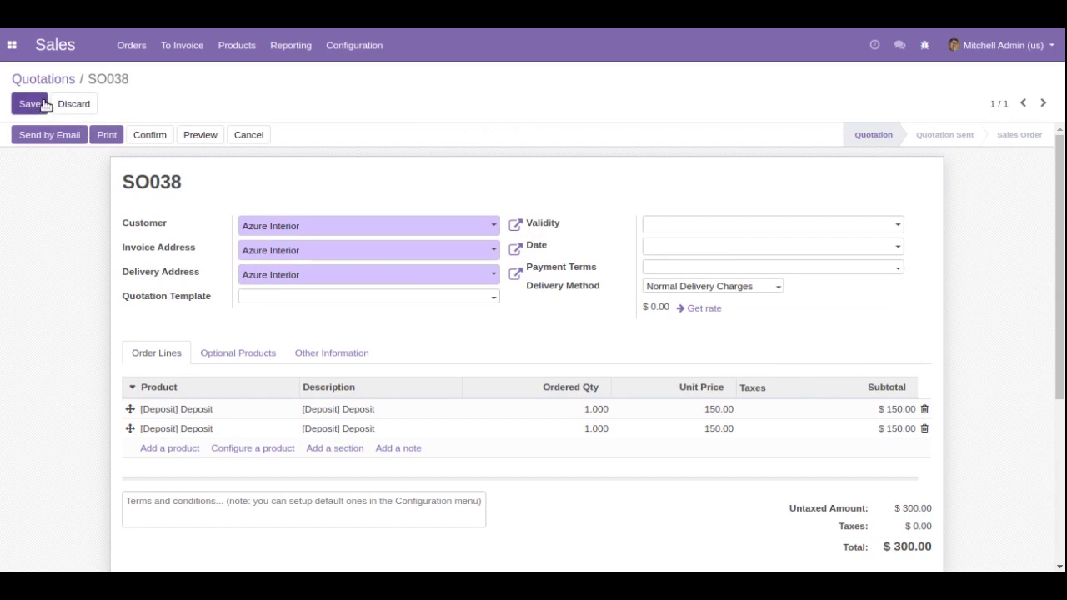
click(41, 104)
click(37, 105)
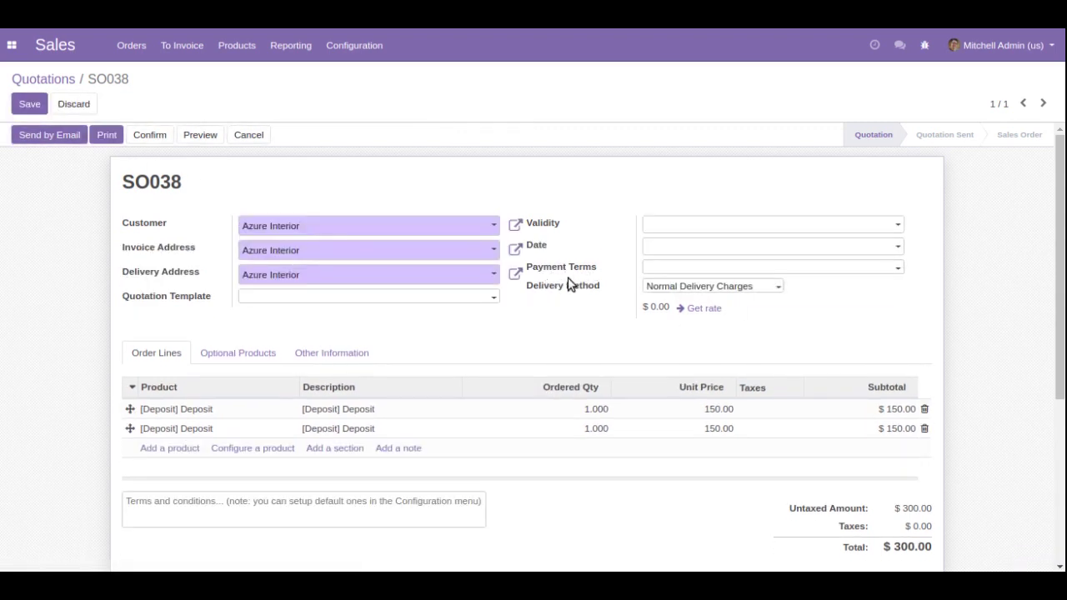
click(33, 107)
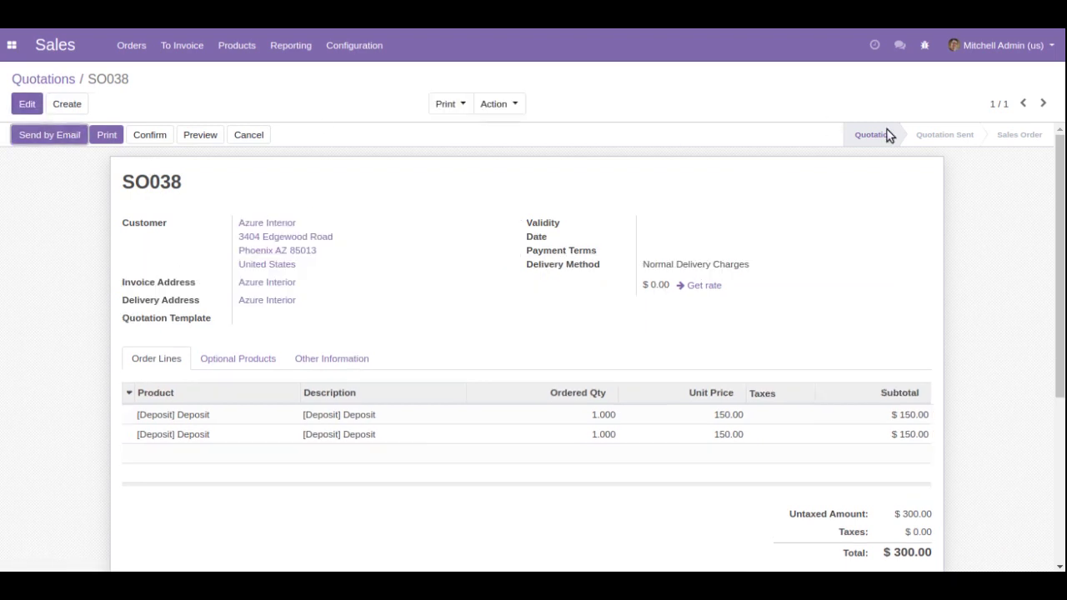
Open the quotation's form view definition with the developer tools and examine the header and sheet sections of its XML architecture.
click(924, 45)
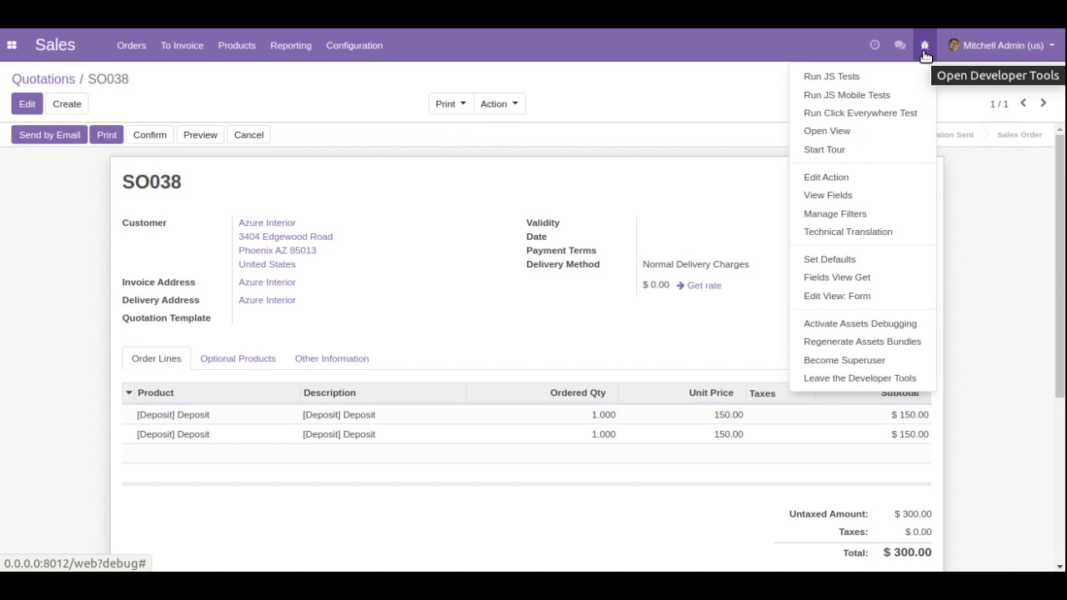
click(831, 296)
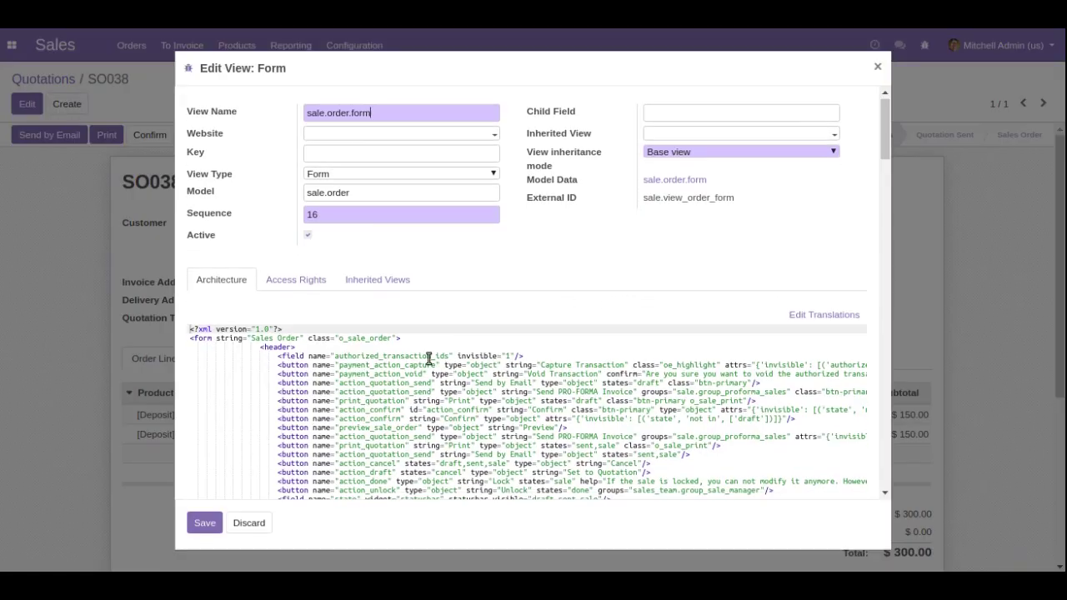
scroll(272, 359, down, 1)
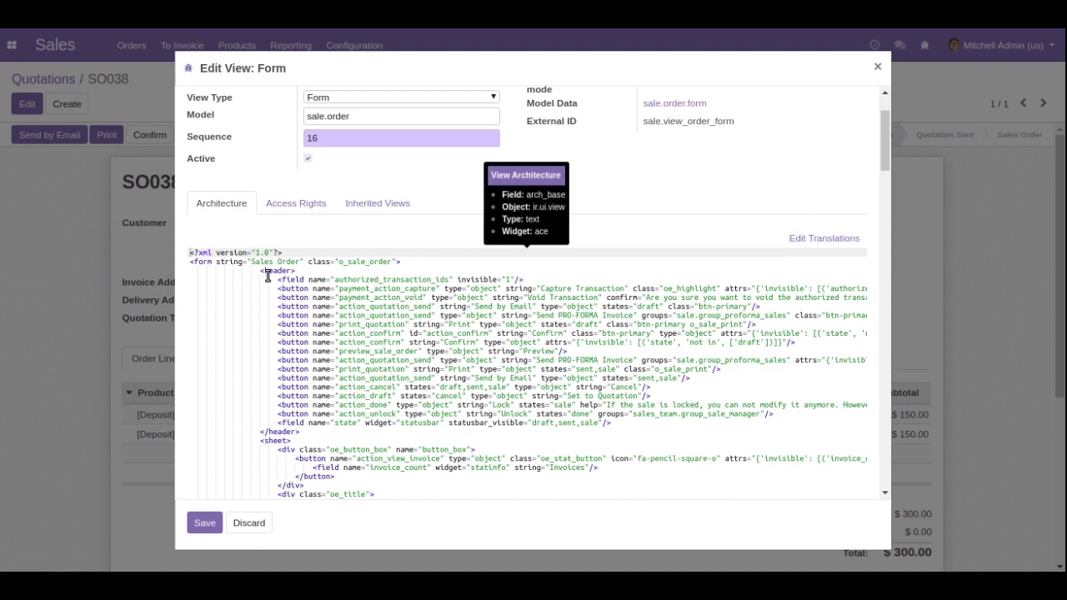
drag(268, 276, 374, 448)
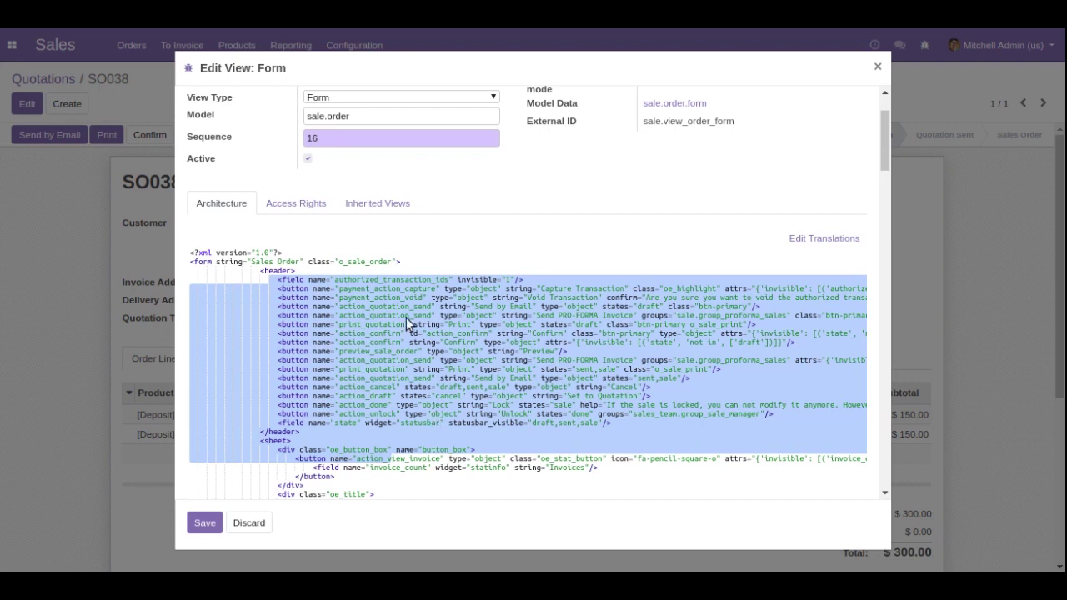
scroll(306, 296, down, 3)
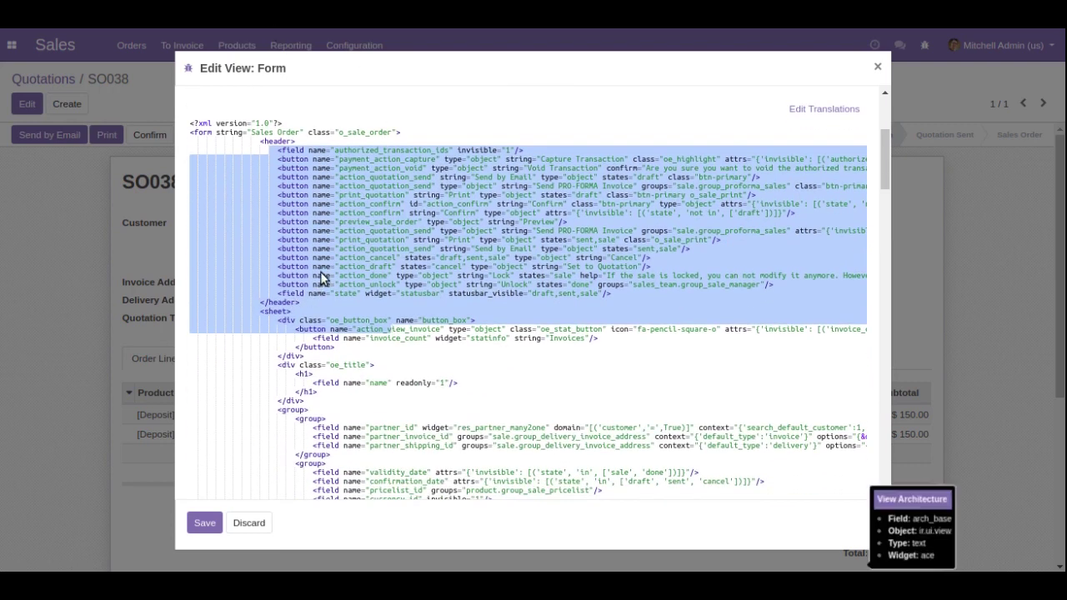
scroll(315, 246, up, 4)
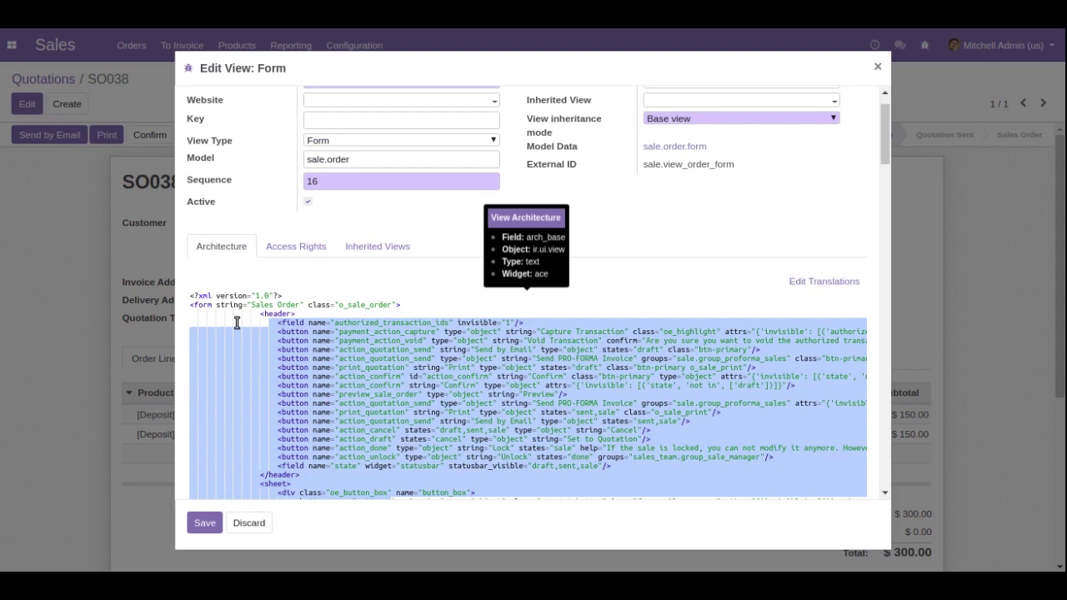
Open the inherited view x_test_date_view of sale.order.form and inspect its x_test_date field definition.
click(374, 246)
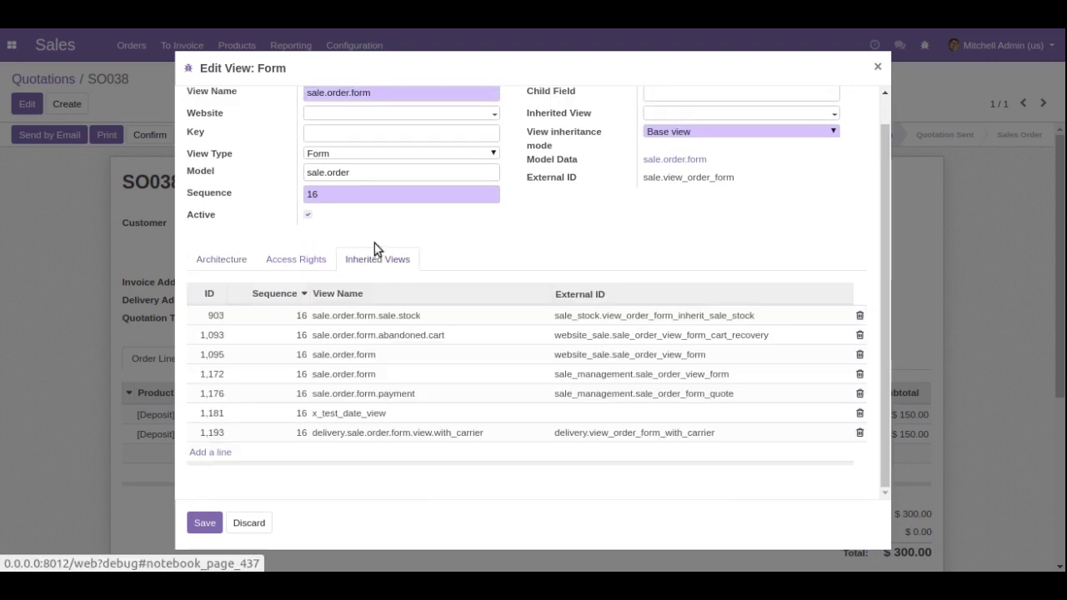
click(350, 413)
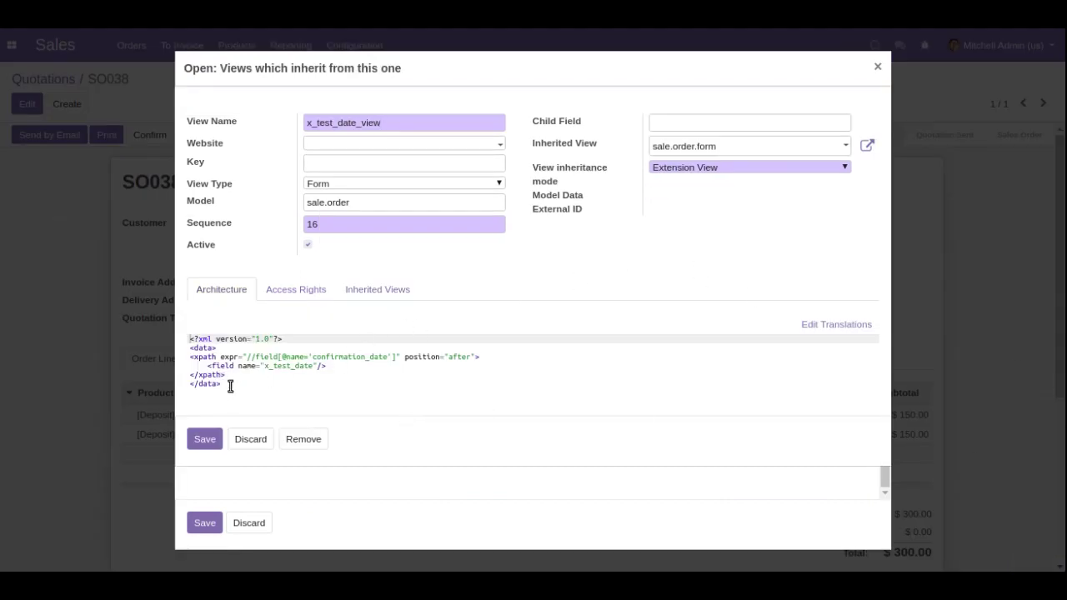
double_click(278, 367)
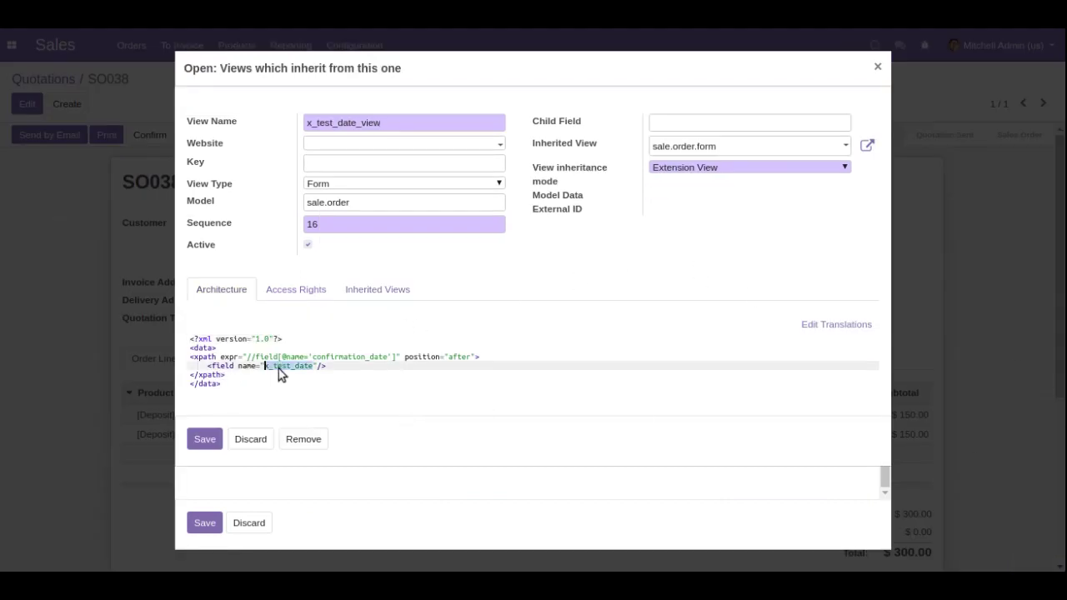
Examine the XML declaration, data tags and xpath block of x_test_date_view, and close the view dialogs.
drag(190, 348, 214, 356)
click(213, 351)
click(193, 383)
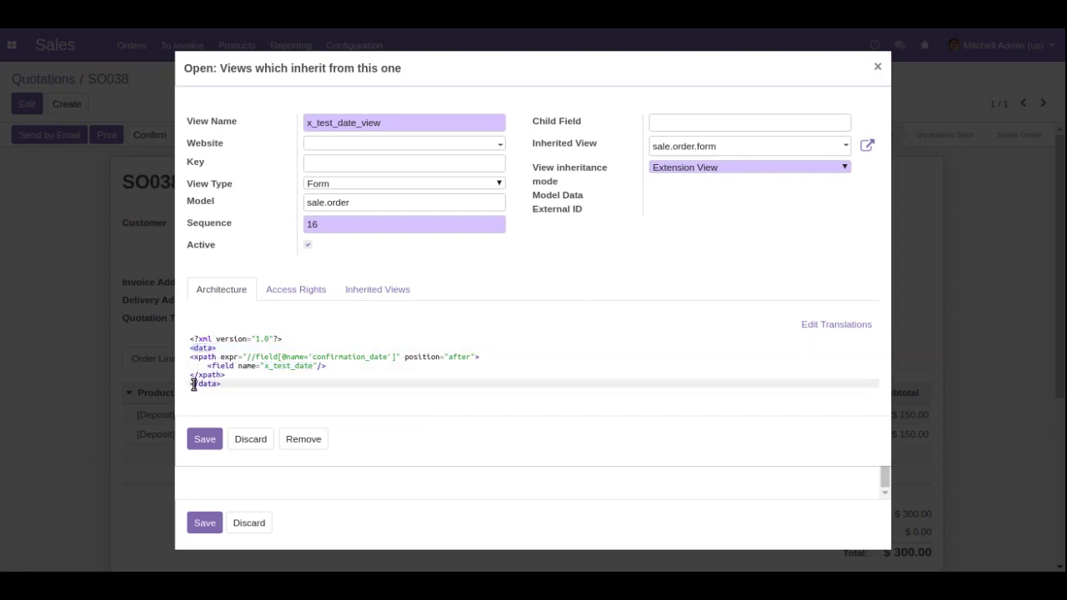
drag(191, 359, 228, 375)
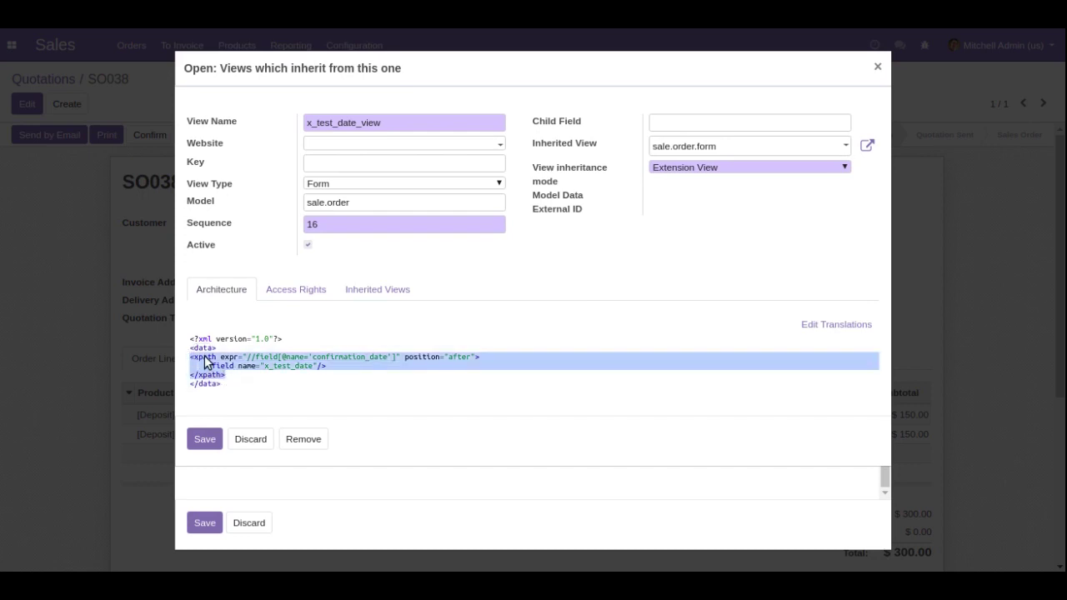
click(197, 349)
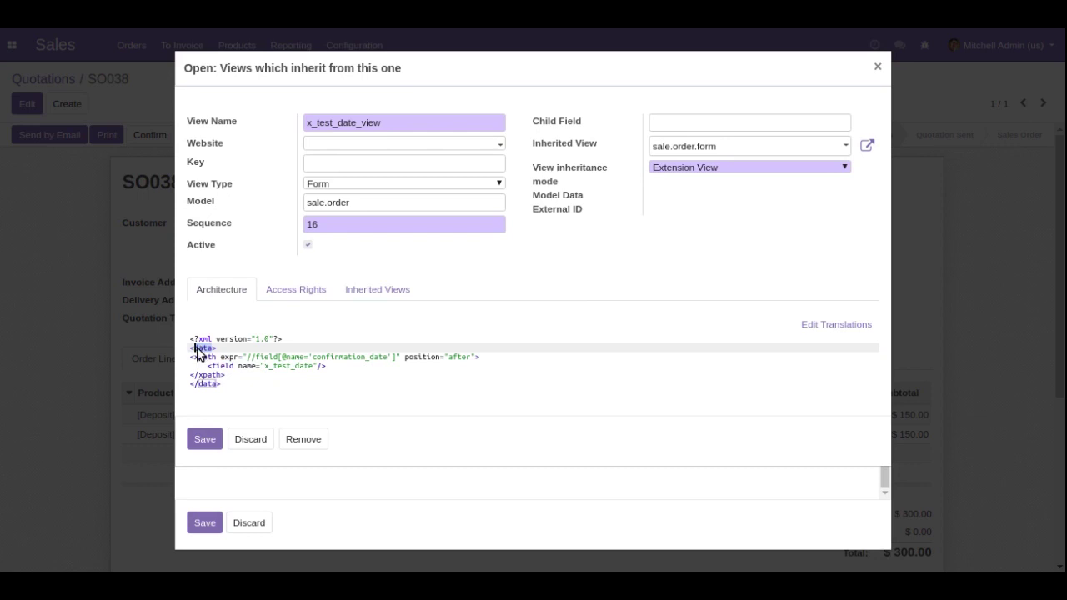
click(195, 340)
key(shift+End)
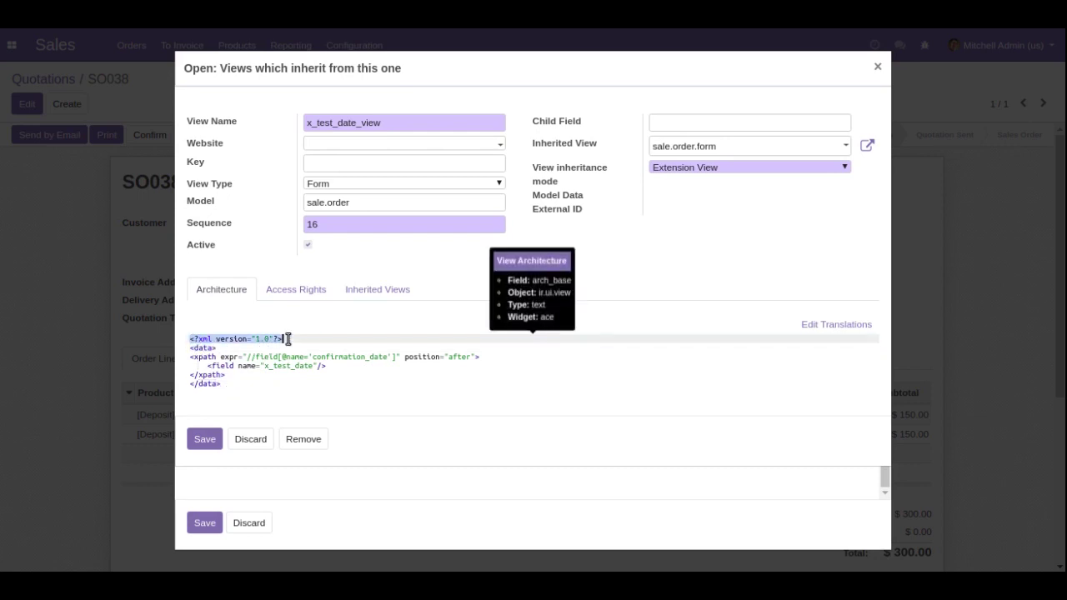
click(233, 374)
click(232, 351)
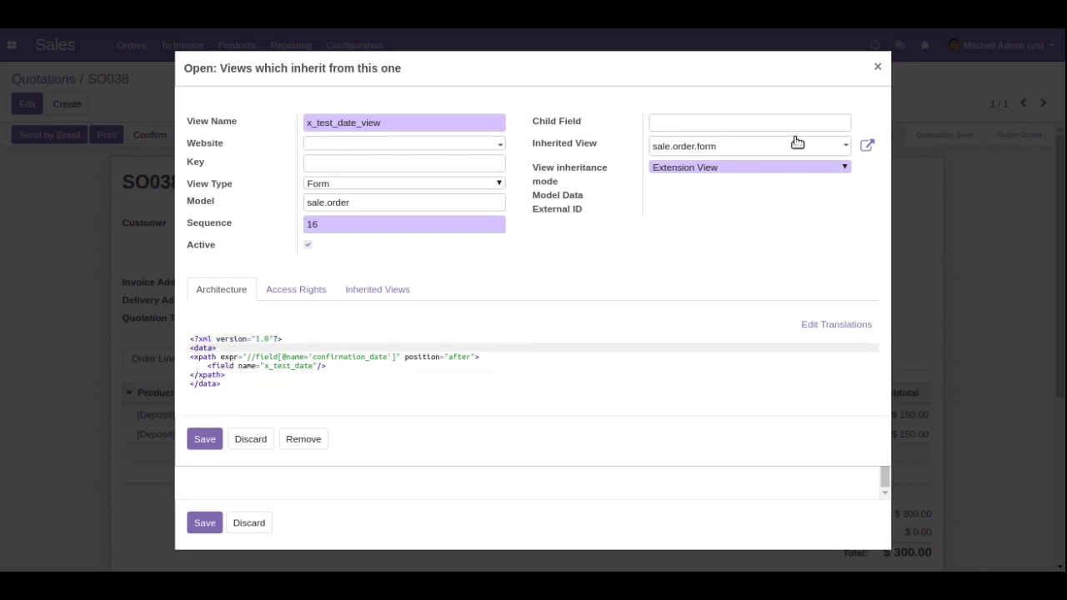
click(877, 67)
click(878, 67)
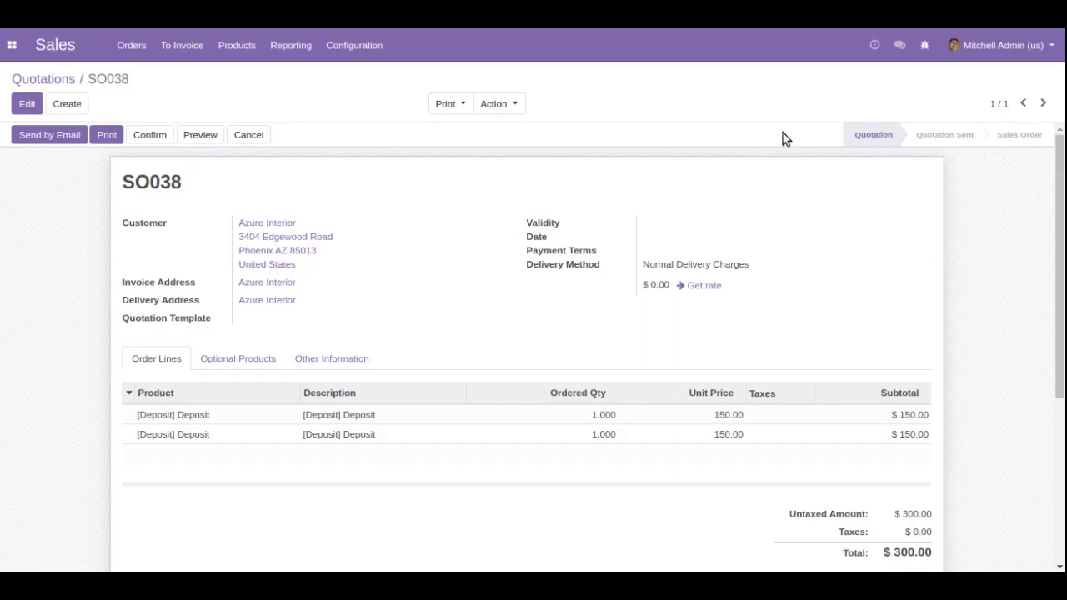
Reopen the inherited view x_test_date_view from the quotation's form view definition and copy its complete xpath block.
mouse_move(554, 255)
mouse_move(546, 255)
click(925, 45)
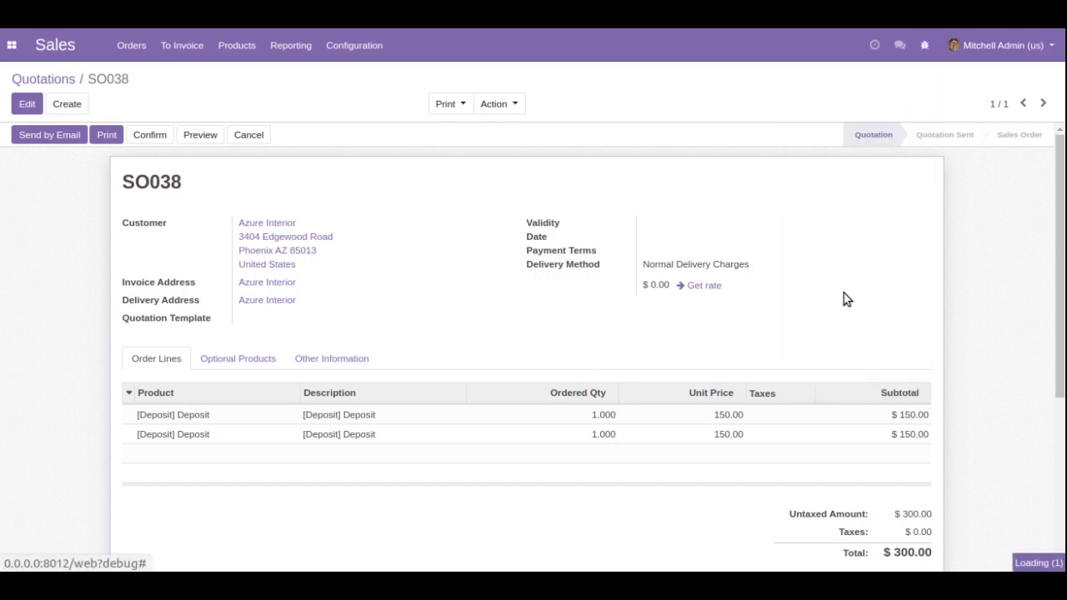
click(840, 302)
click(388, 290)
scroll(375, 354, down, 1)
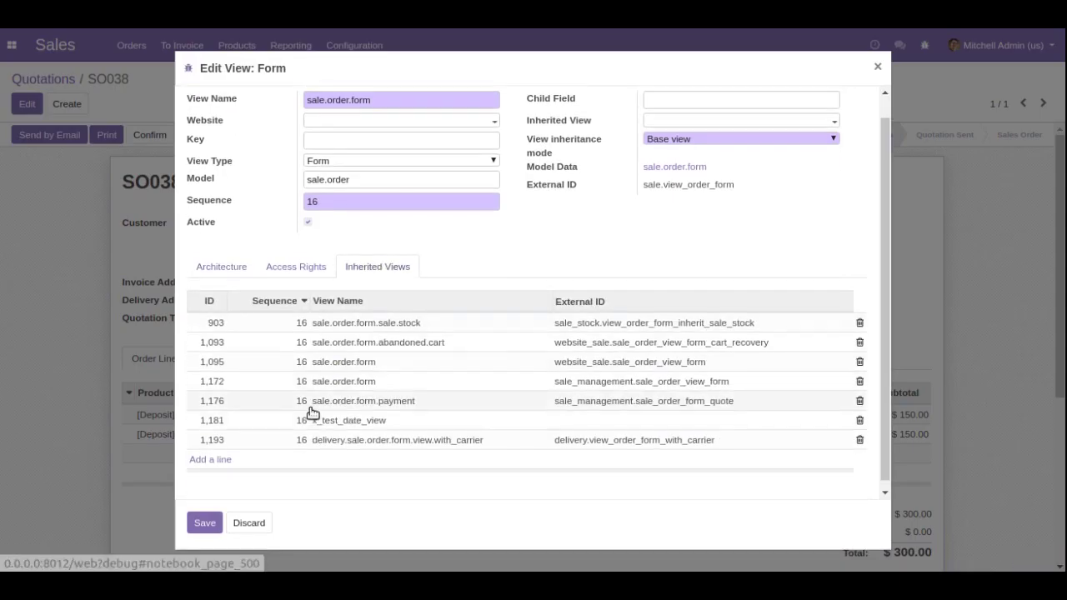
click(308, 413)
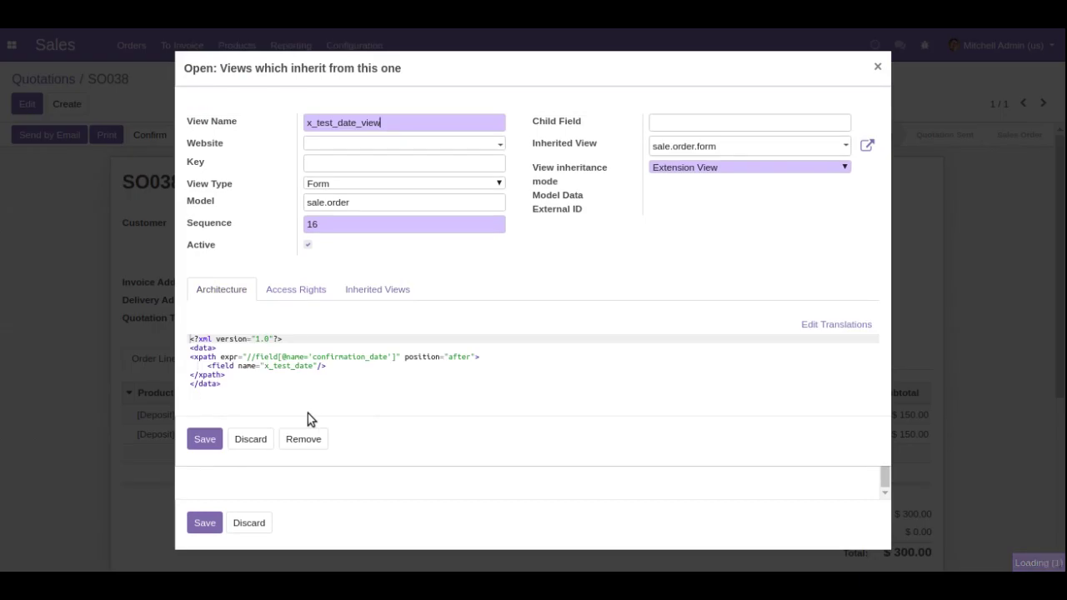
click(200, 367)
drag(190, 356, 233, 375)
key(ctrl+c)
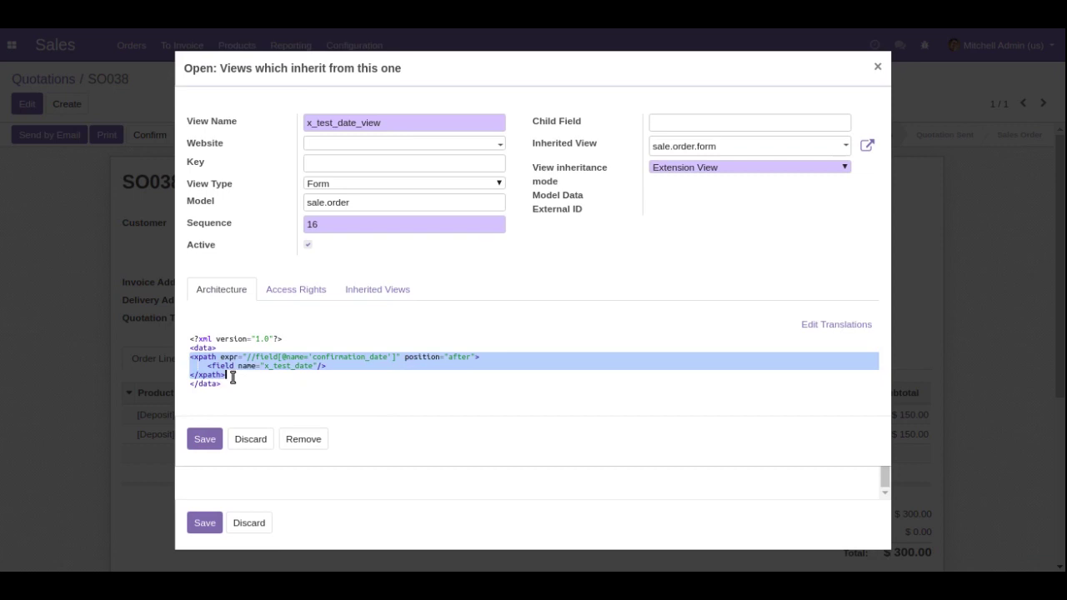
Paste the copied xpath block below the existing one and set its target field name to payment_term_id.
click(232, 377)
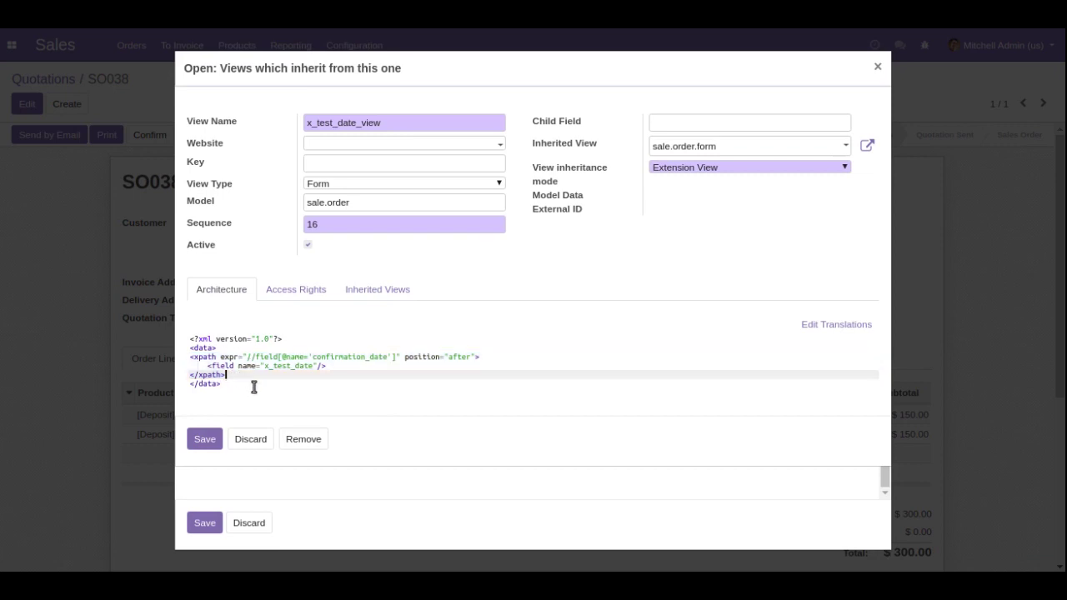
key(Return)
key(ctrl+v)
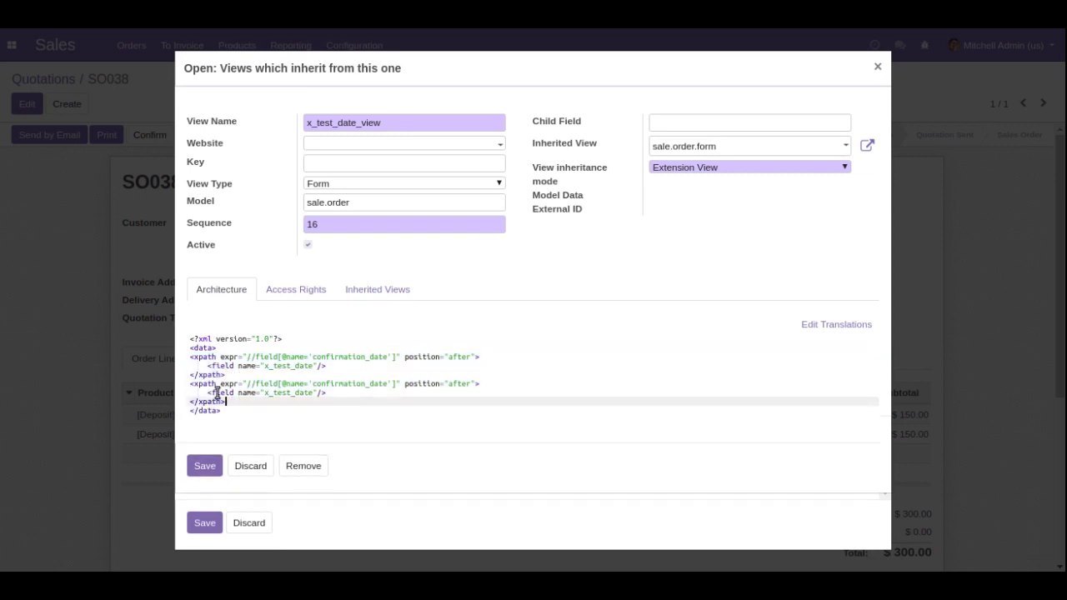
click(275, 384)
click(291, 383)
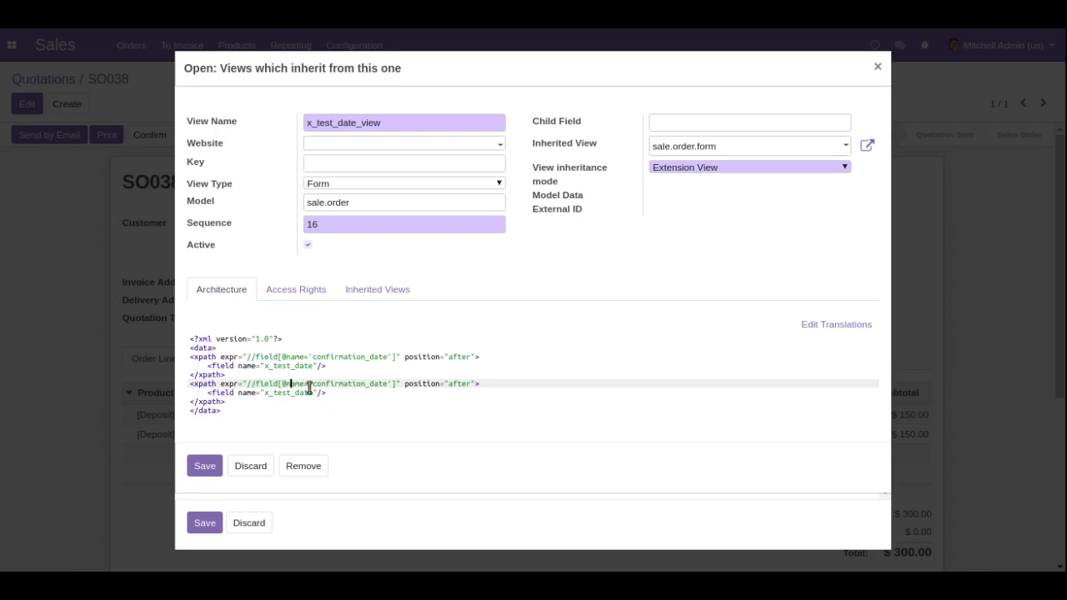
drag(313, 384, 383, 394)
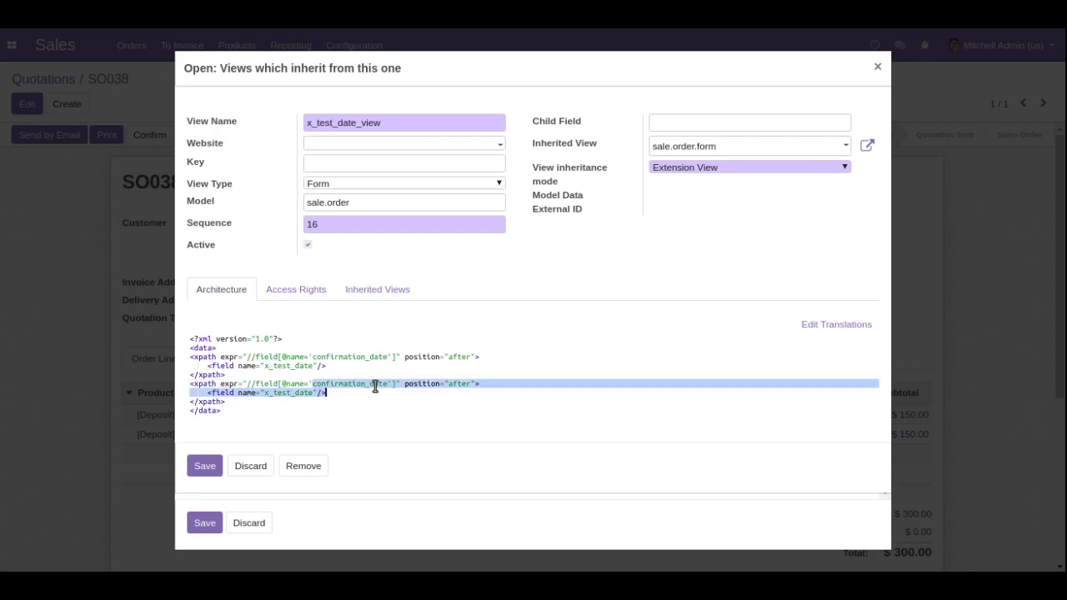
double_click(368, 383)
text(payment)
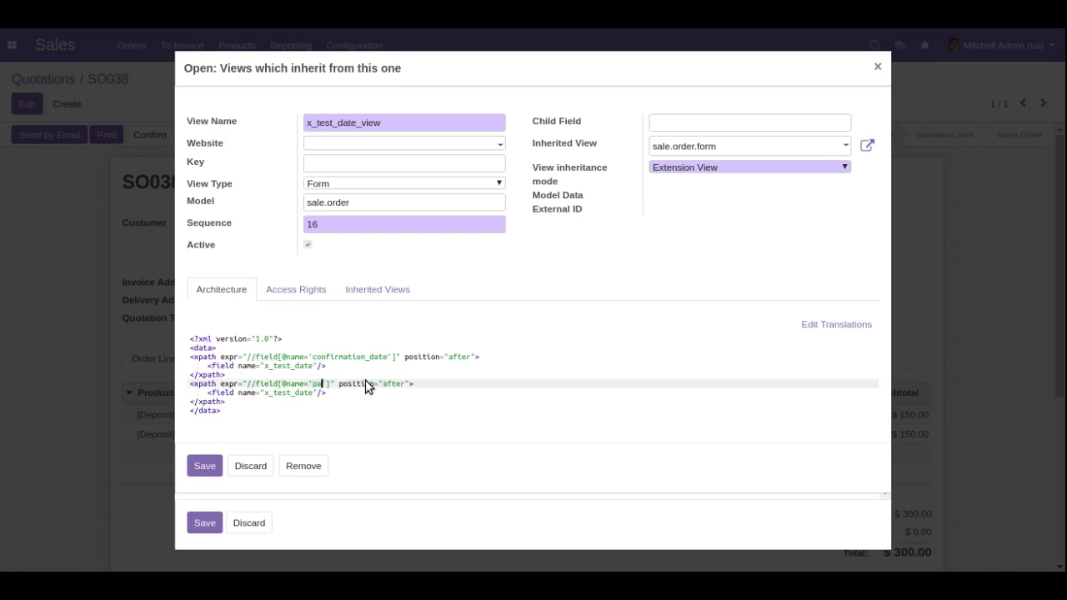
text(_term_id)
double_click(353, 381)
Set the payment_term_id xpath's position to attributes and change its inner field tag to an attribute tag named required.
click(459, 386)
double_click(457, 385)
text(attributes)
double_click(220, 393)
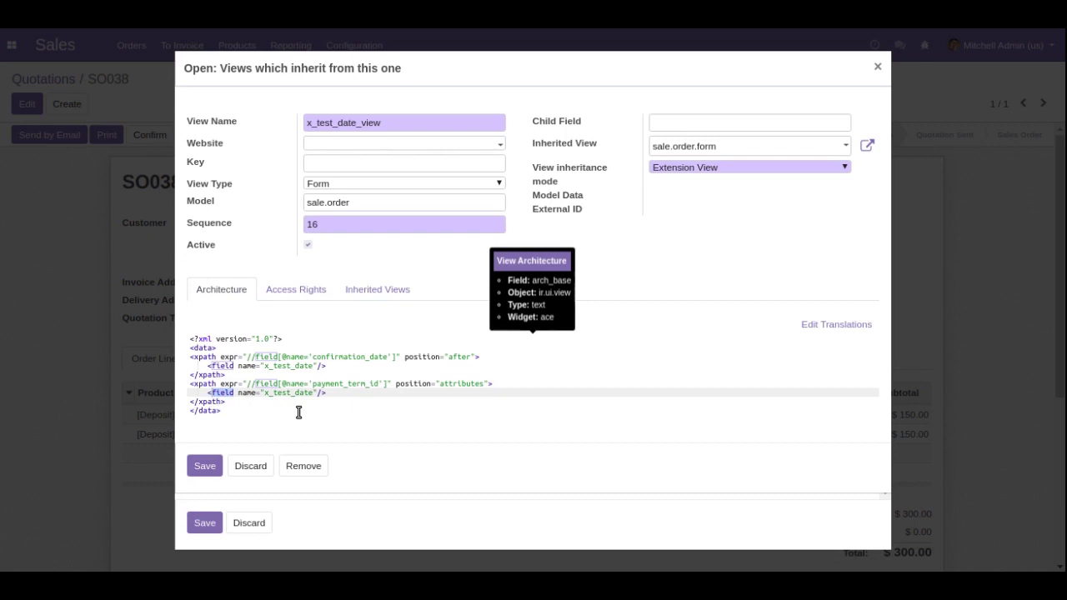
text(attribute)
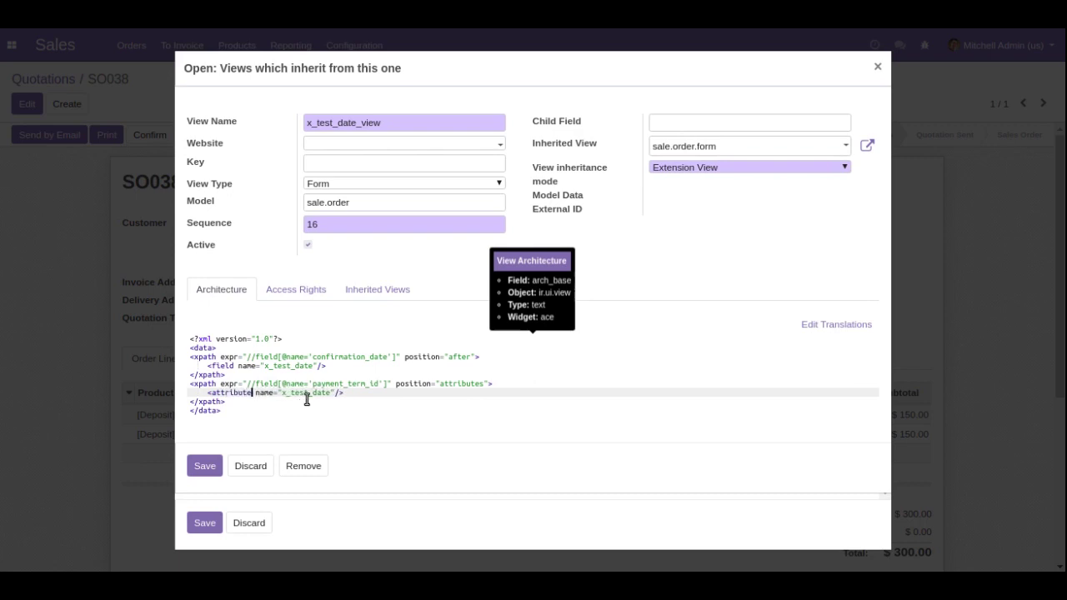
double_click(307, 394)
text(requir)
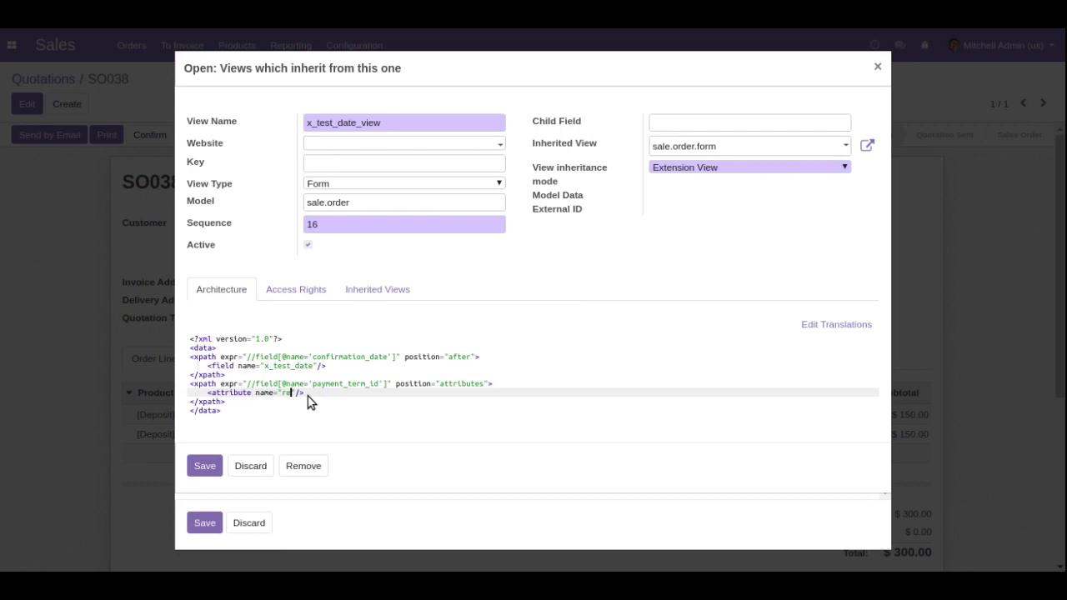
text(ed)
Give the required attribute the value 1 with a closing attribute tag, and save both the inherited view and the base view.
key(shift+Down)
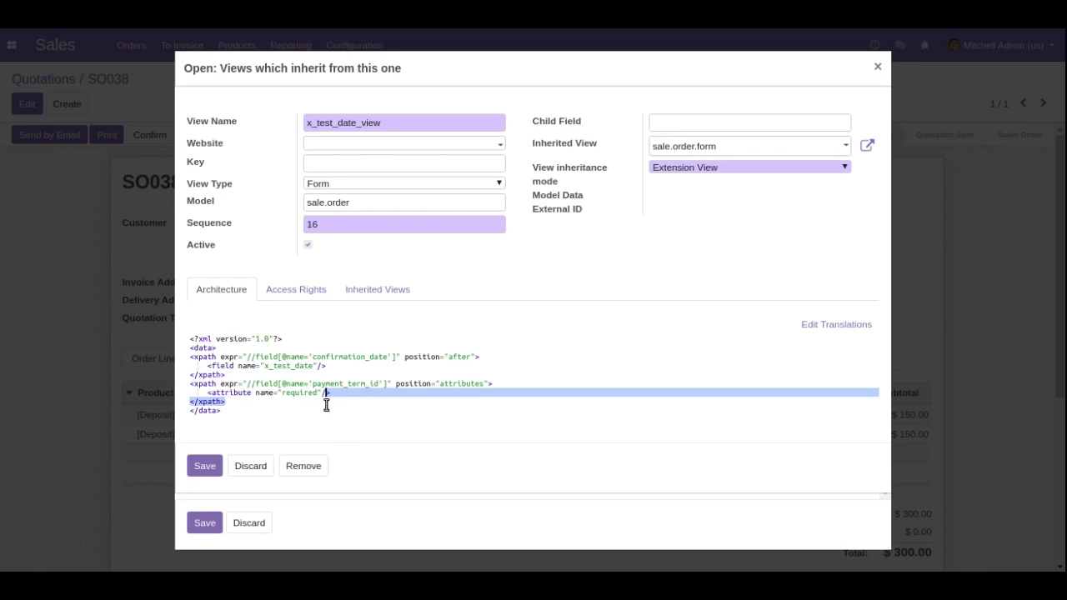
click(324, 393)
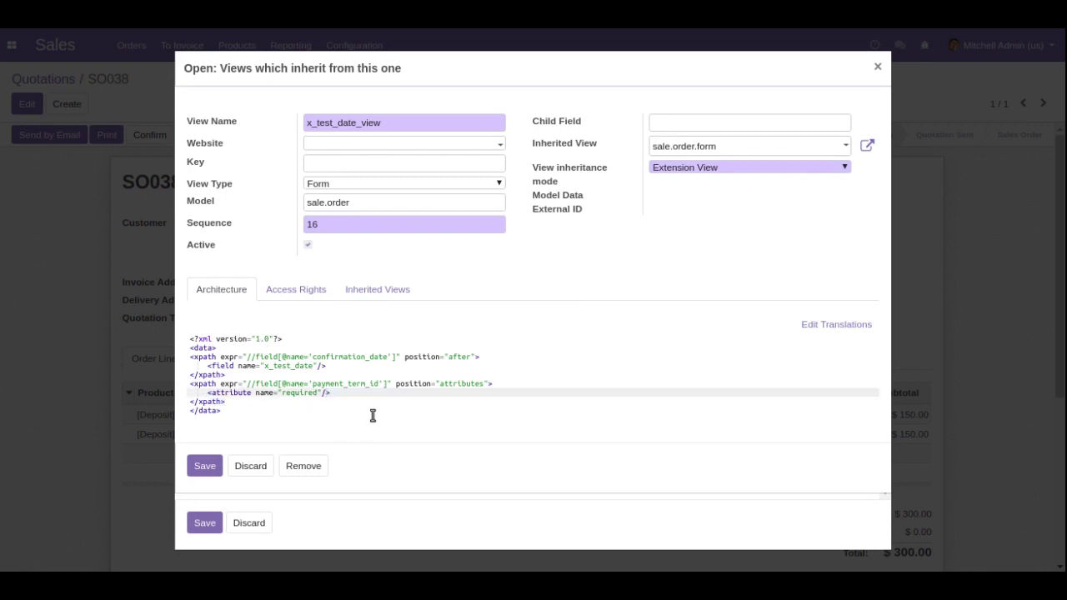
key(BackSpace)
key(BackSpace)
text(>1)
drag(190, 390, 206, 393)
double_click(345, 385)
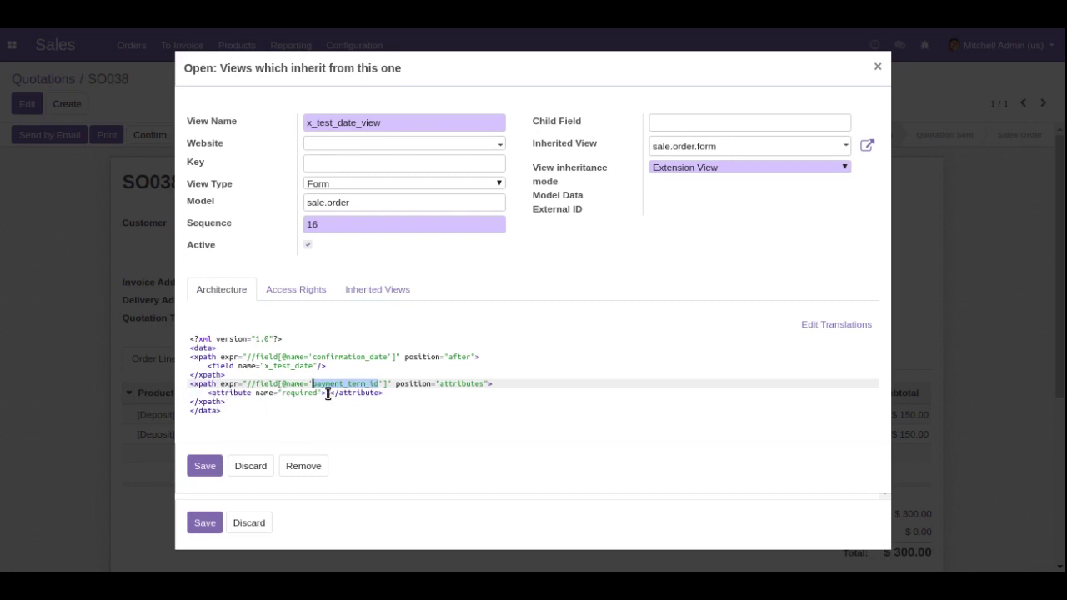
click(327, 393)
text(1)
click(219, 469)
click(209, 525)
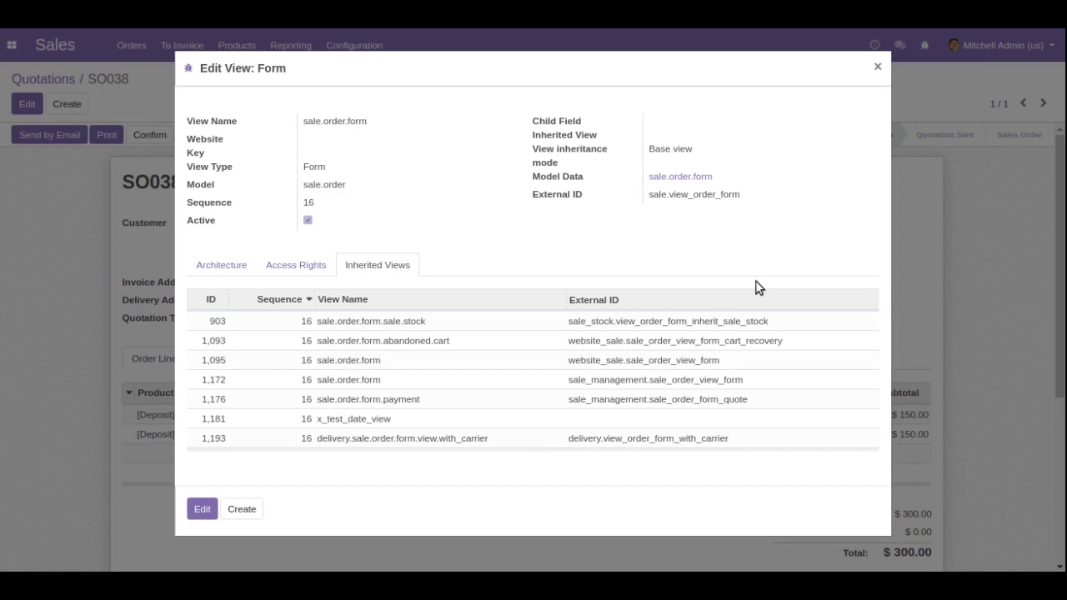
Check the saved XML of the inherited view x_test_date_view, and reload the quotation page.
click(589, 420)
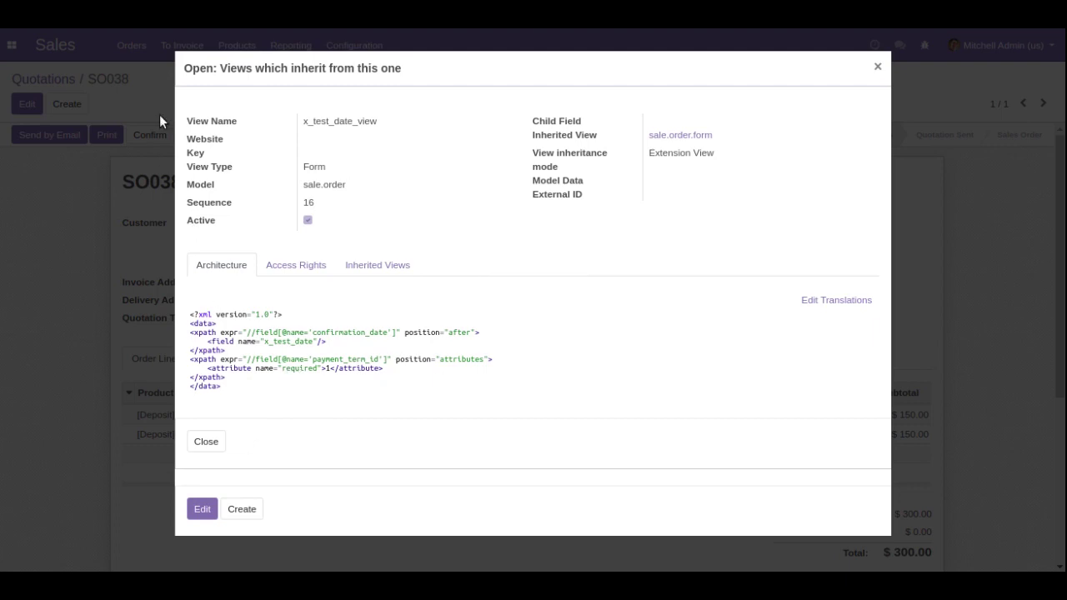
click(877, 66)
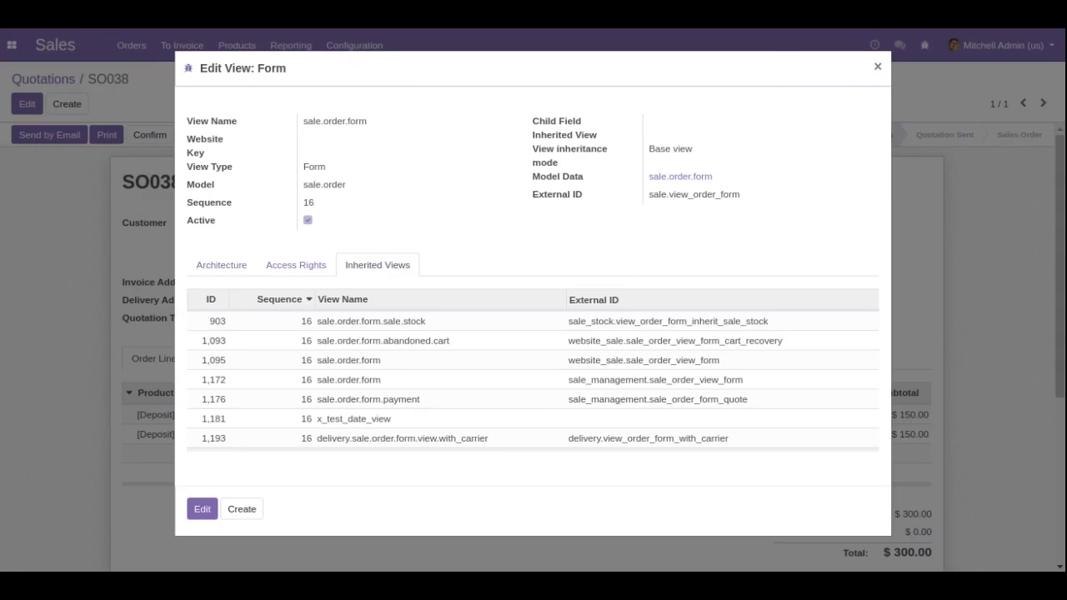
key(F5)
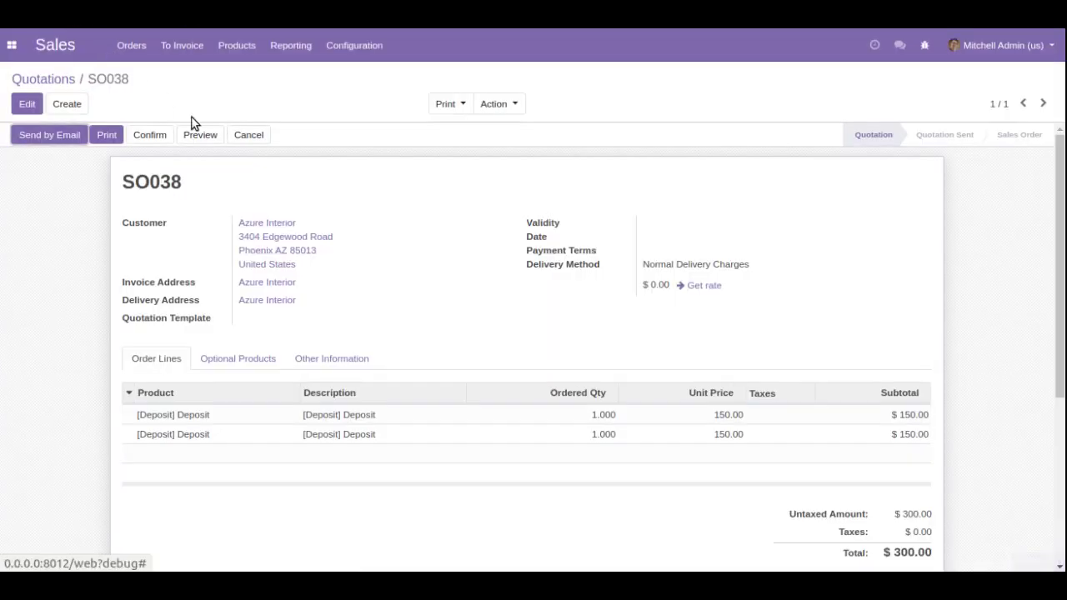
Try to save the existing quotation without payment terms, and try to save a new blank quotation.
click(31, 106)
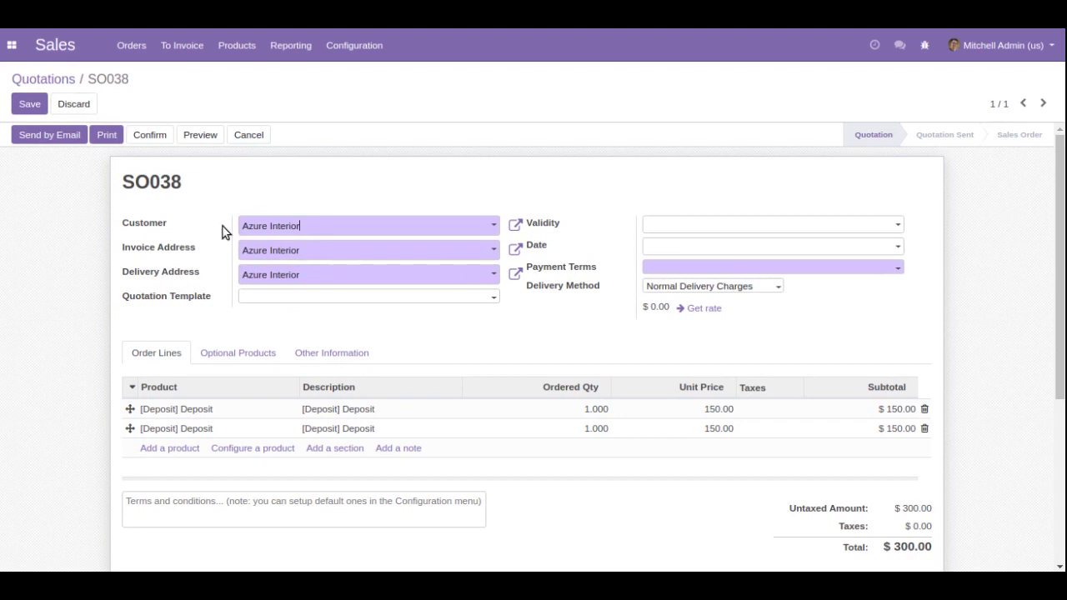
click(29, 109)
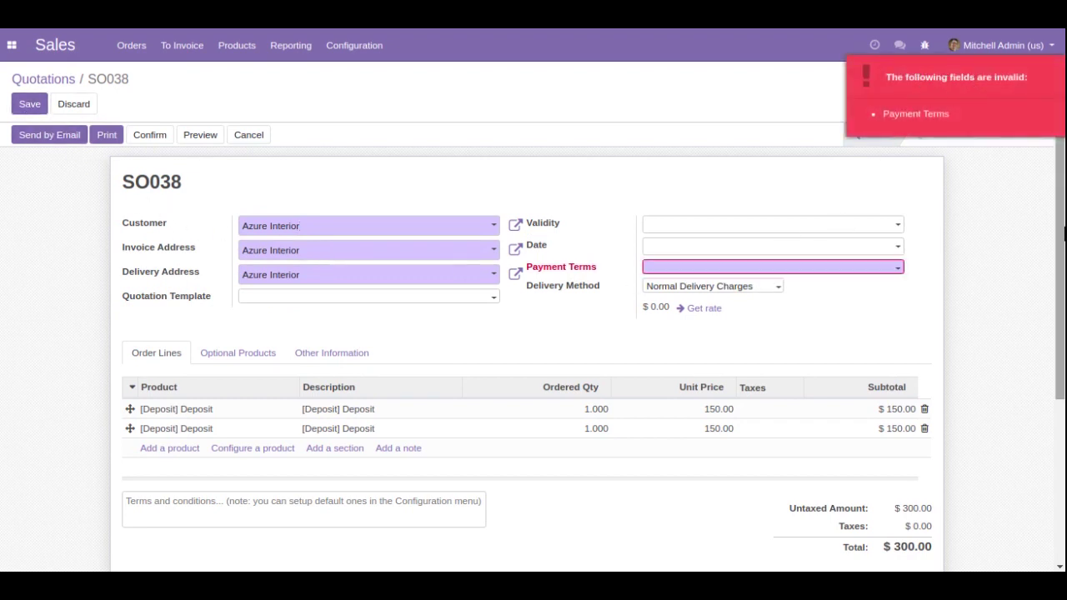
click(33, 80)
click(32, 105)
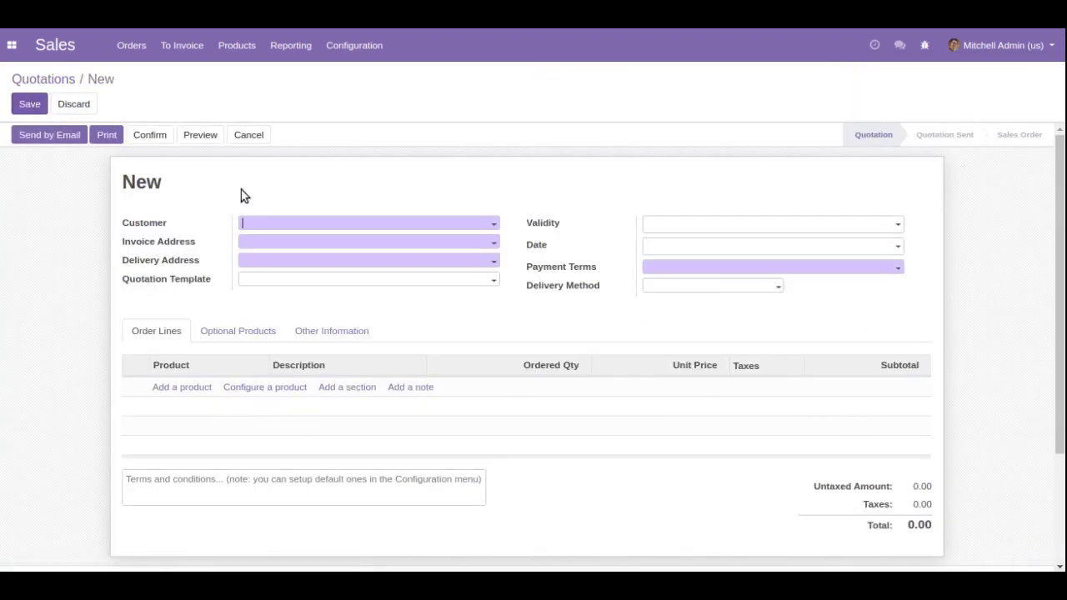
click(42, 108)
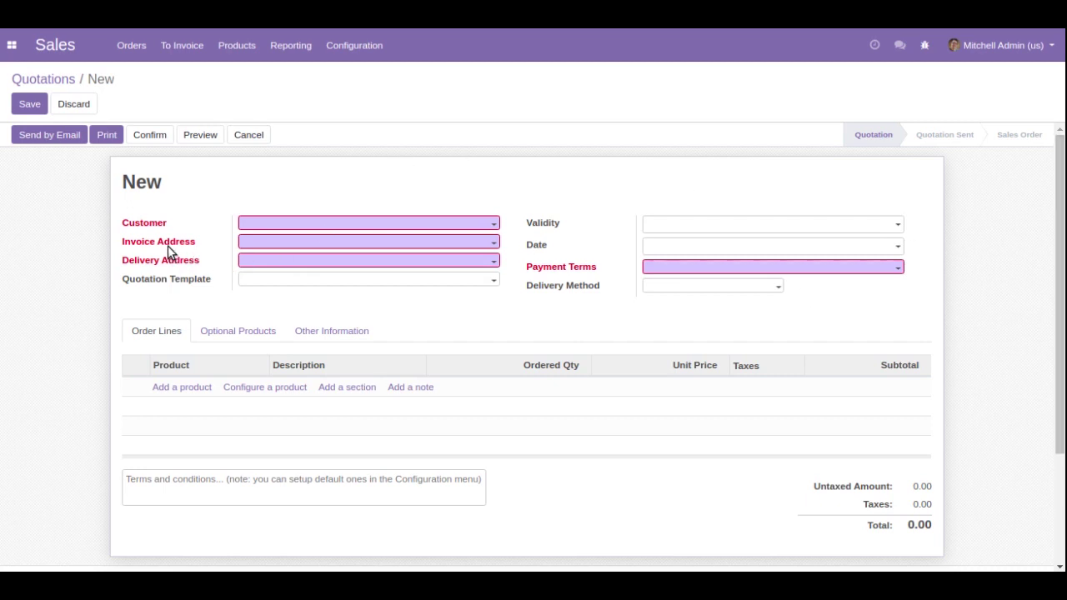
Open the inherited view x_test_date_view for editing from the new quotation's form view definition.
mouse_move(167, 246)
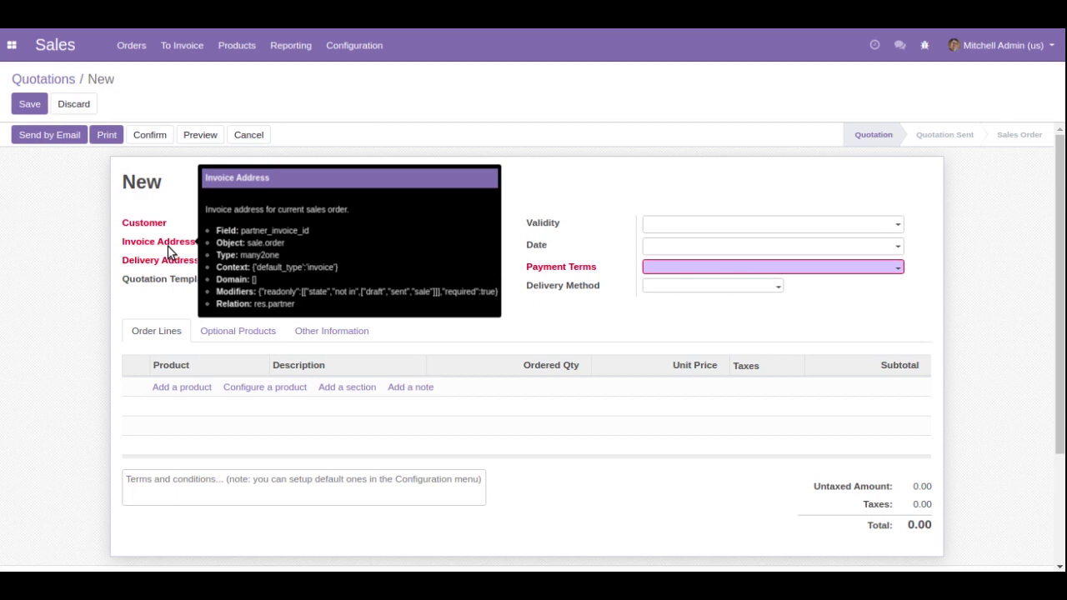
click(927, 48)
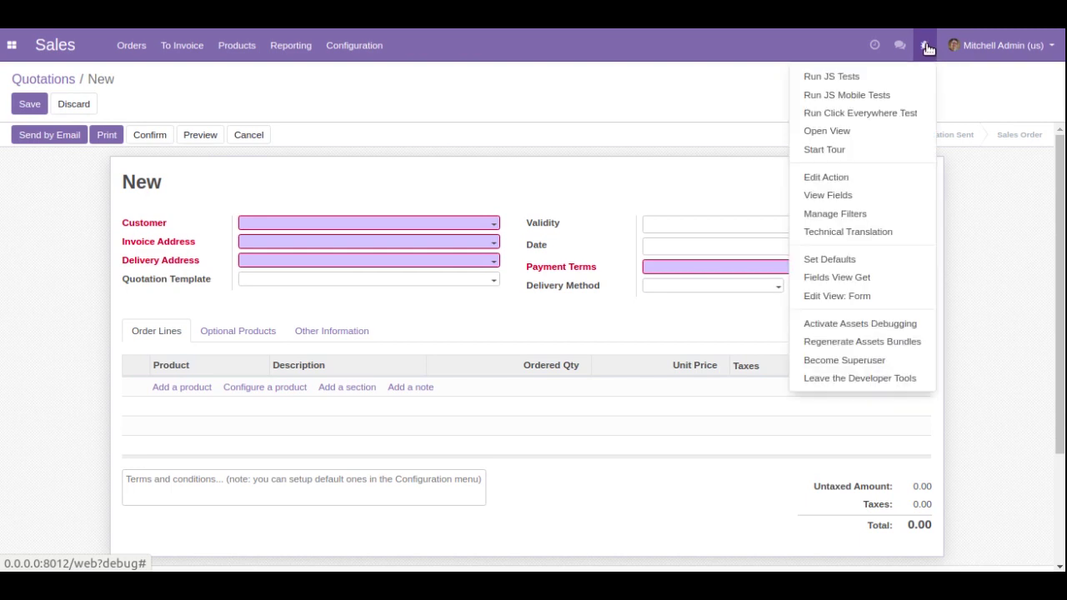
click(858, 297)
click(391, 293)
scroll(375, 342, down, 1)
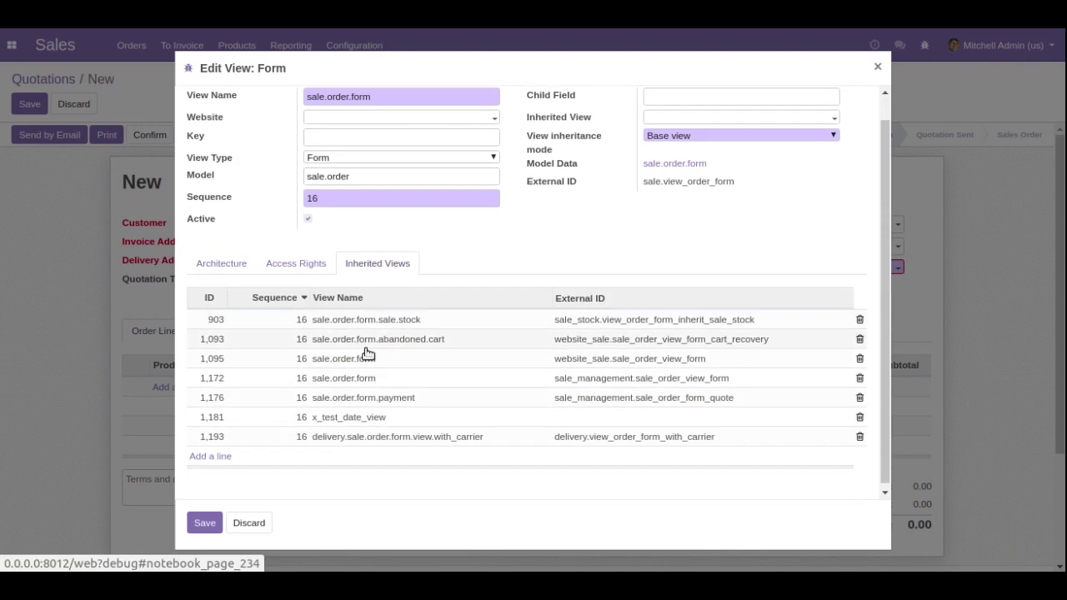
click(368, 414)
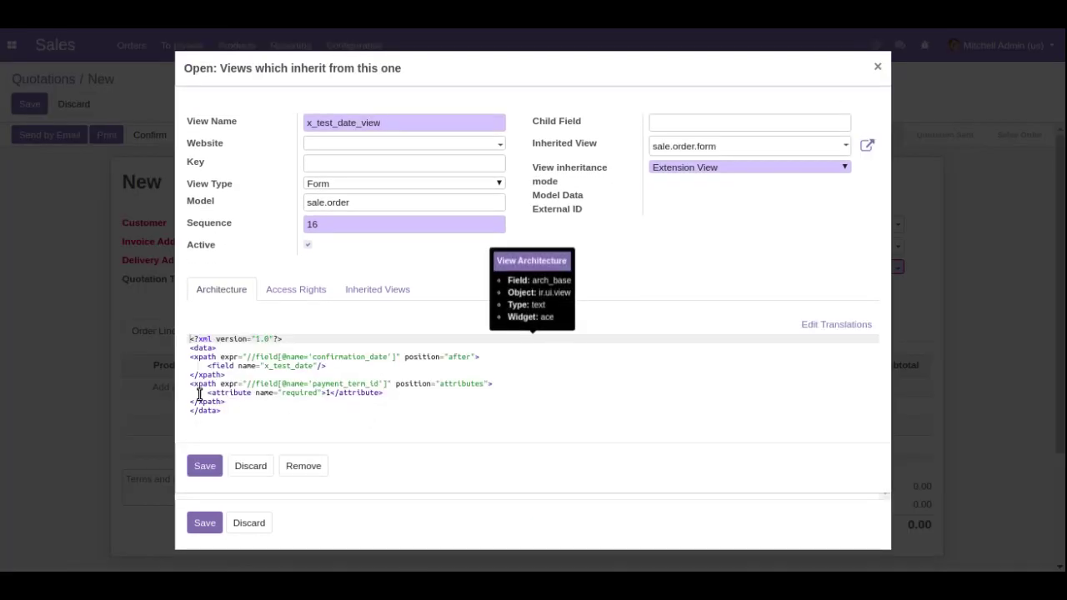
Duplicate the payment_term_id xpath block directly below itself and set the copy's target field name to partner_invoice_id.
drag(187, 387, 231, 400)
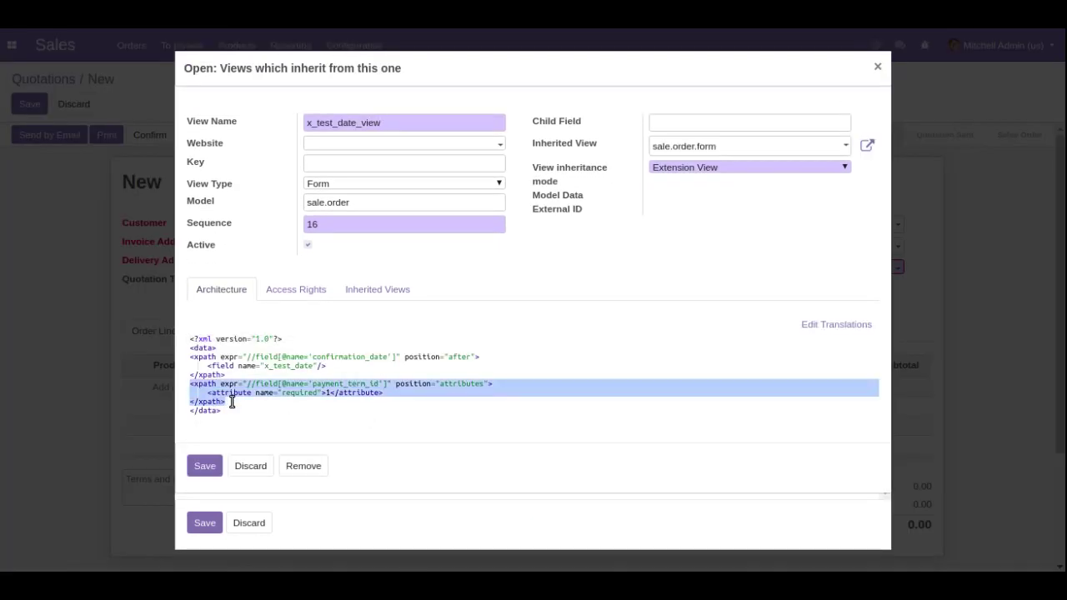
key(ctrl+c)
click(239, 405)
key(Return)
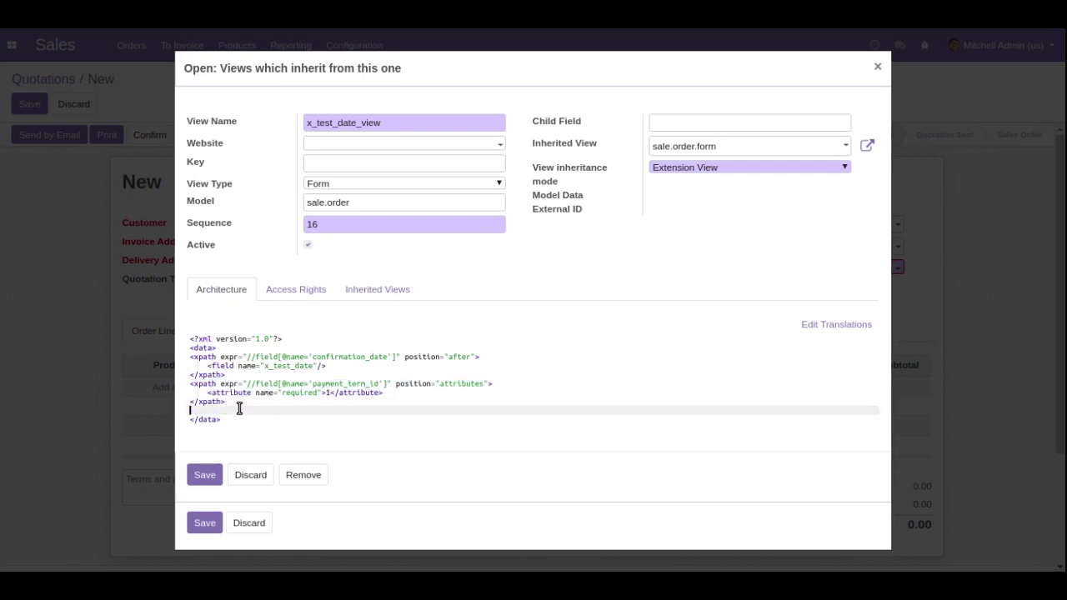
key(ctrl+v)
click(335, 411)
double_click(335, 411)
text(part)
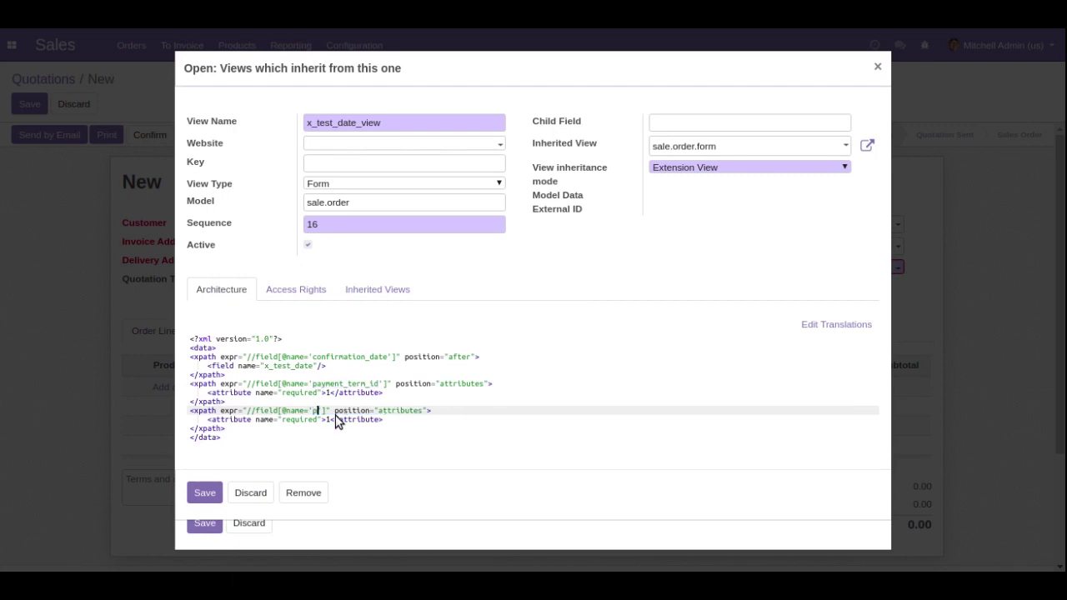
text(ner_invoice_id)
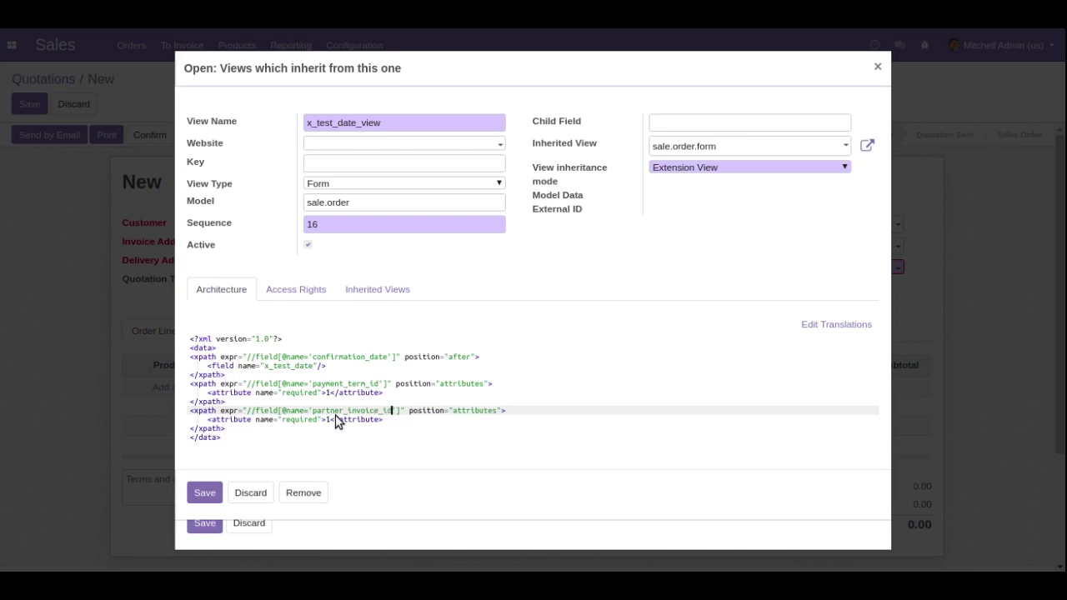
Change the attribute name inside the partner_invoice_id xpath block to invisible.
double_click(435, 410)
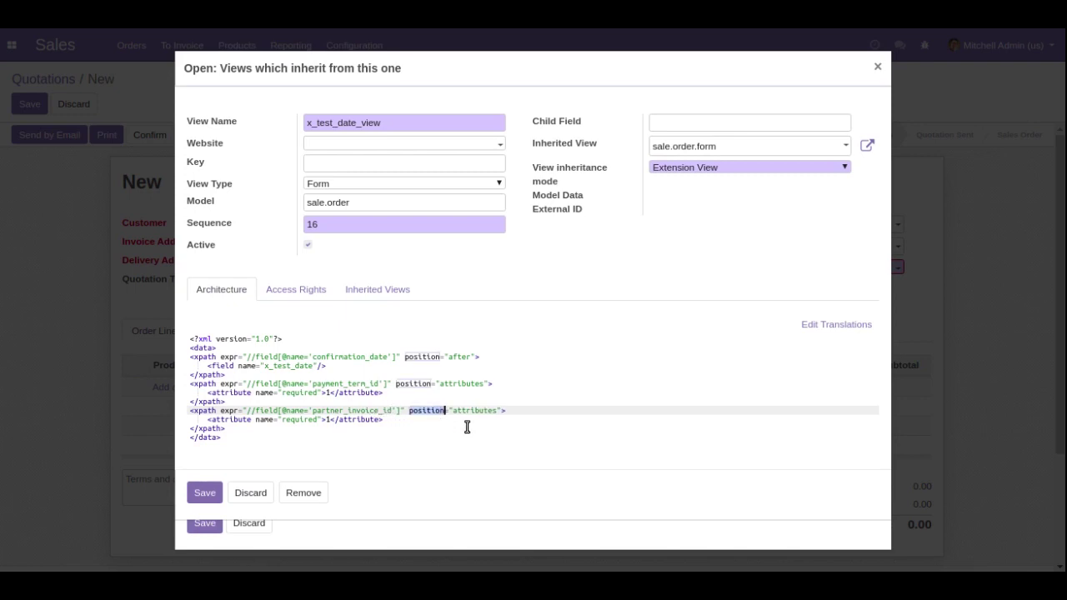
double_click(475, 410)
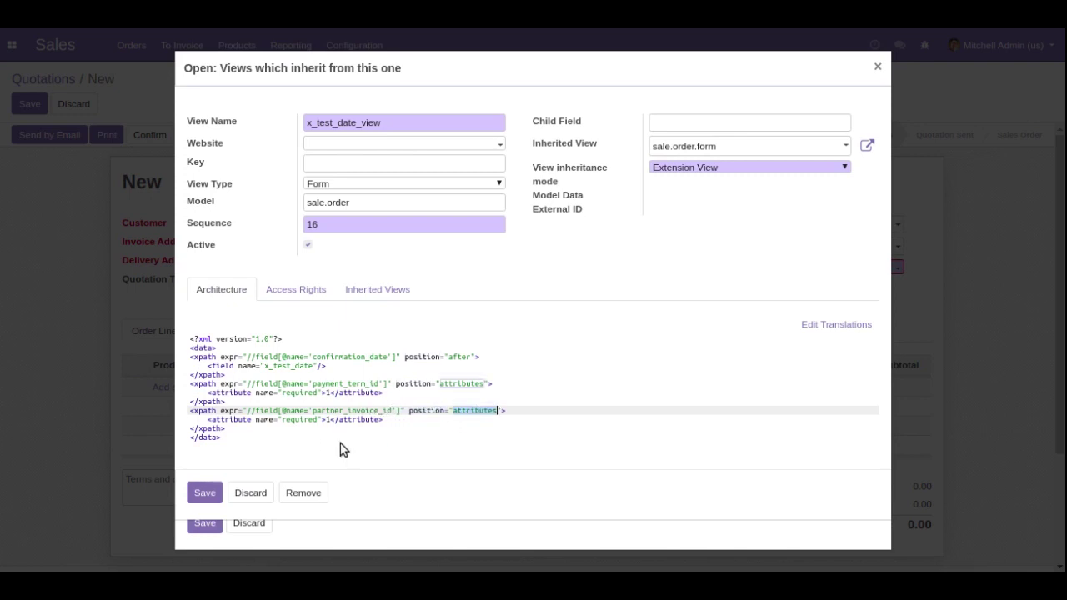
double_click(298, 419)
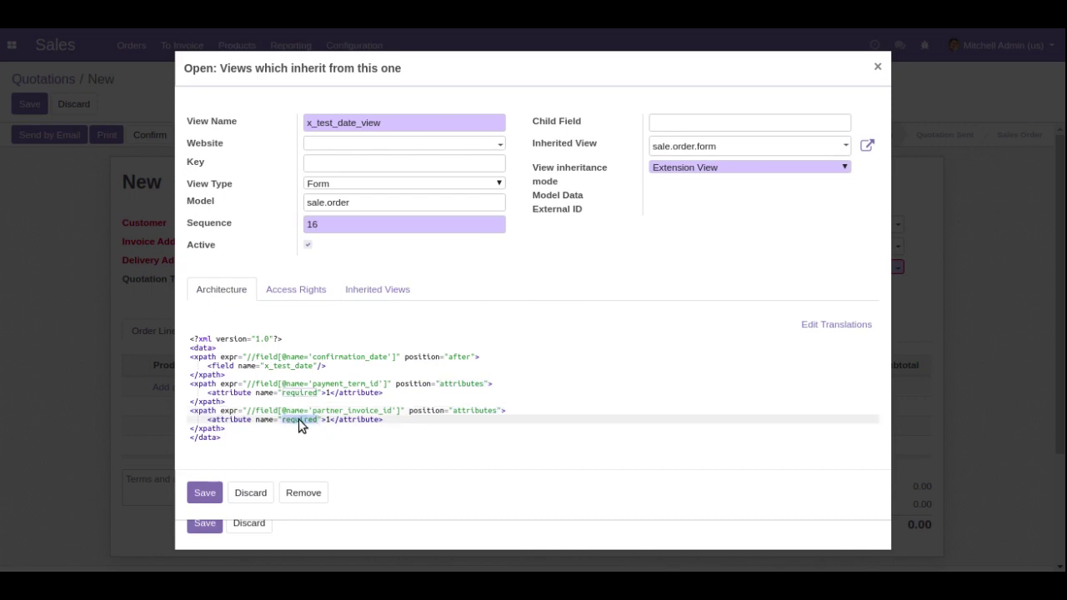
text(invo)
text(i)
key(BackSpace)
key(BackSpace)
text(le)
Review the partner_invoice_id xpath block, save the inherited and base views, and close the view definition.
drag(190, 410, 229, 425)
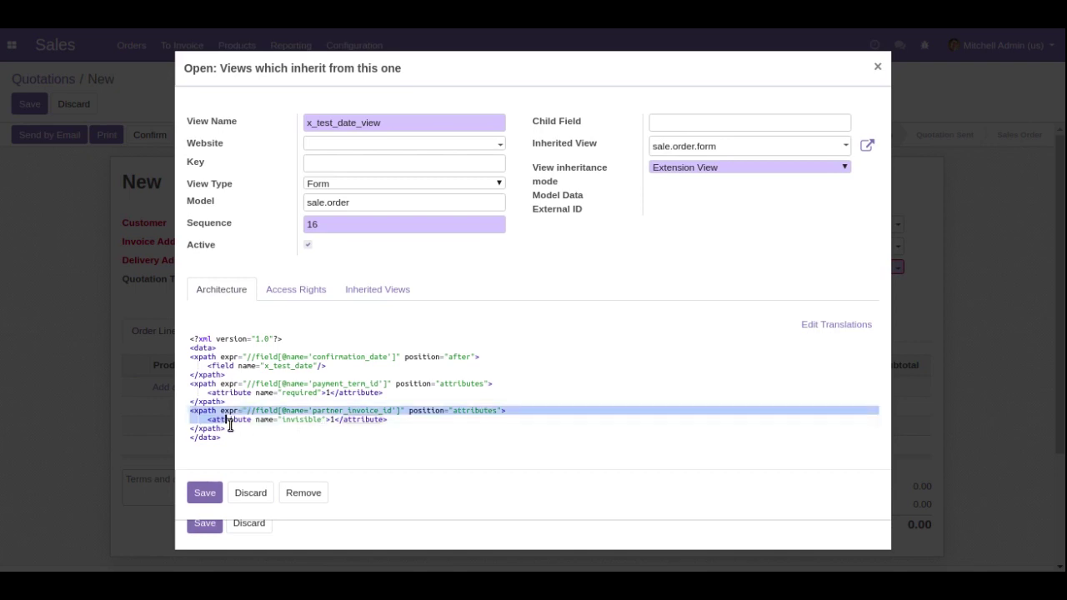
click(319, 410)
double_click(320, 410)
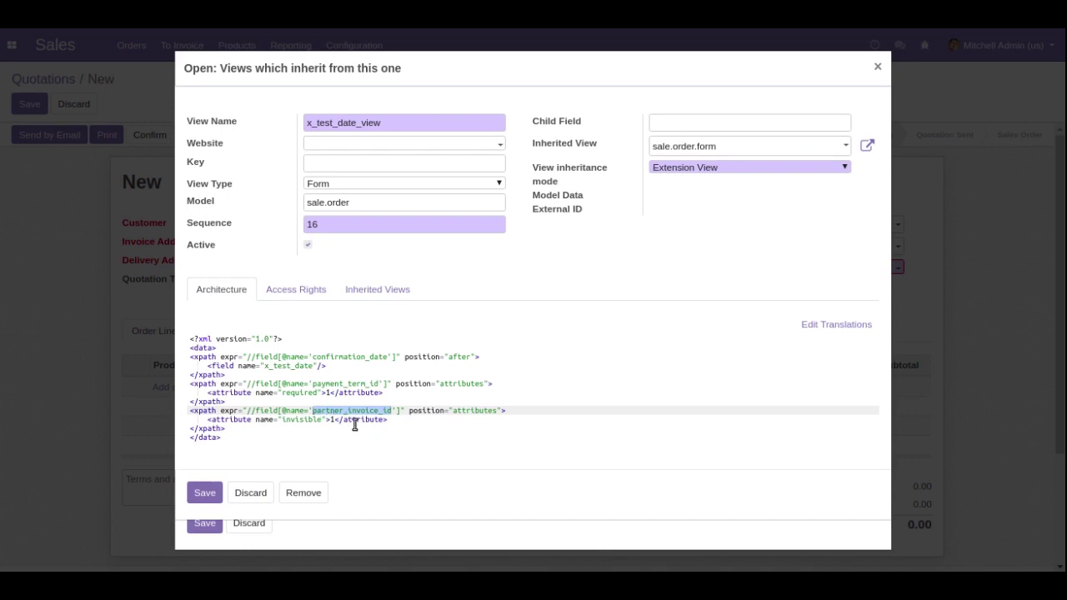
double_click(286, 419)
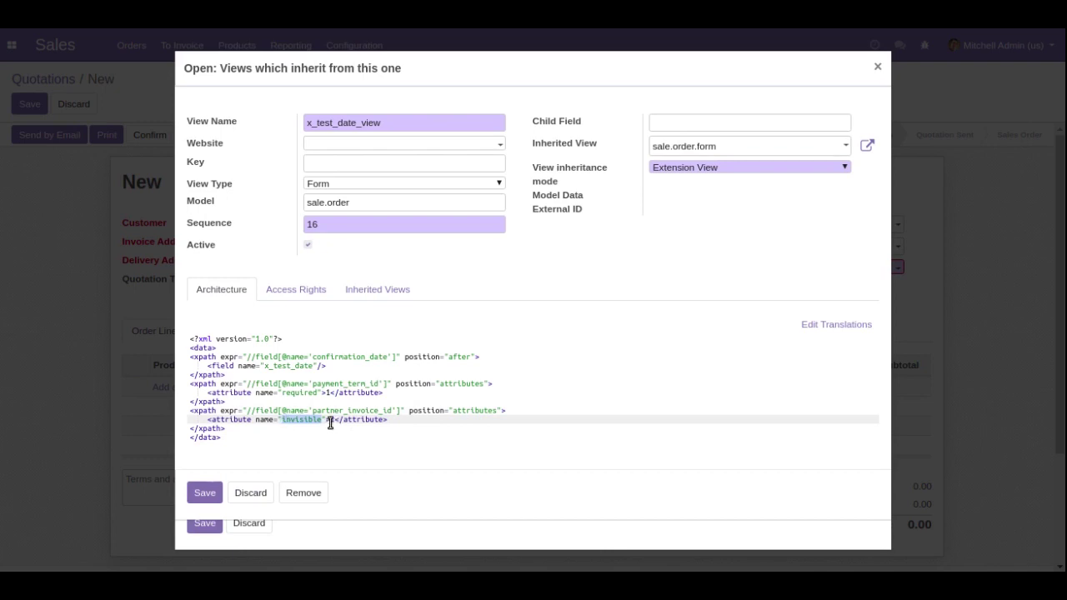
click(204, 493)
click(210, 527)
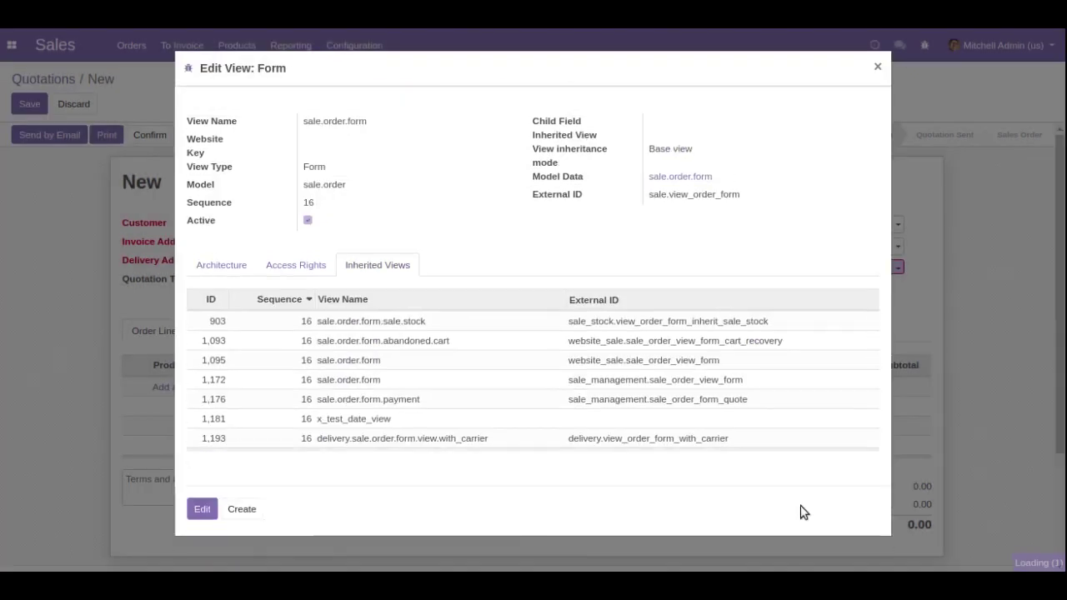
click(877, 66)
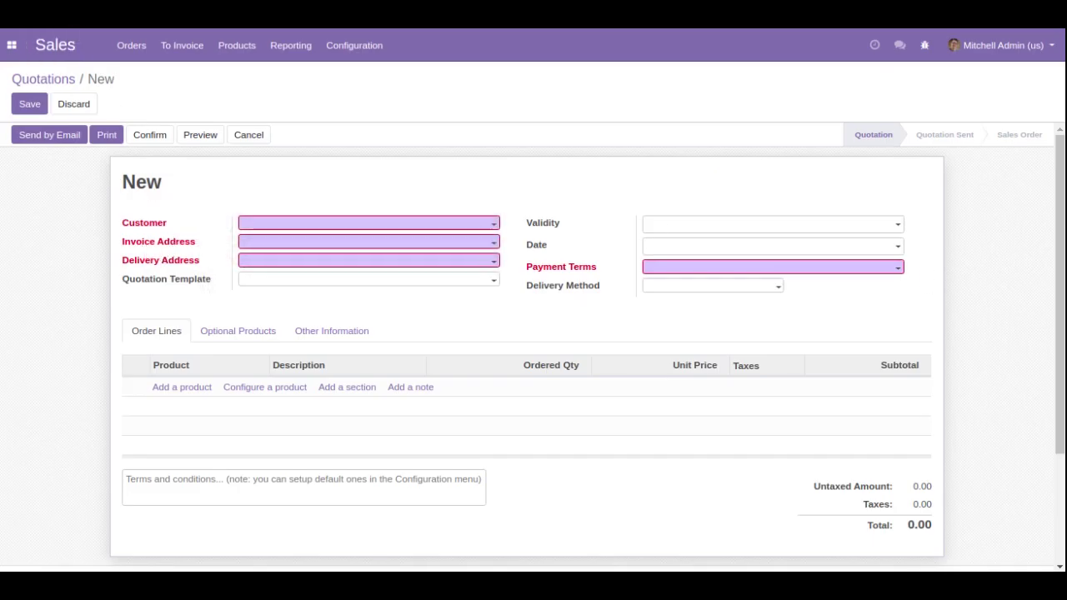
Reload the new quotation form and check its address fields against the customized view.
key(F5)
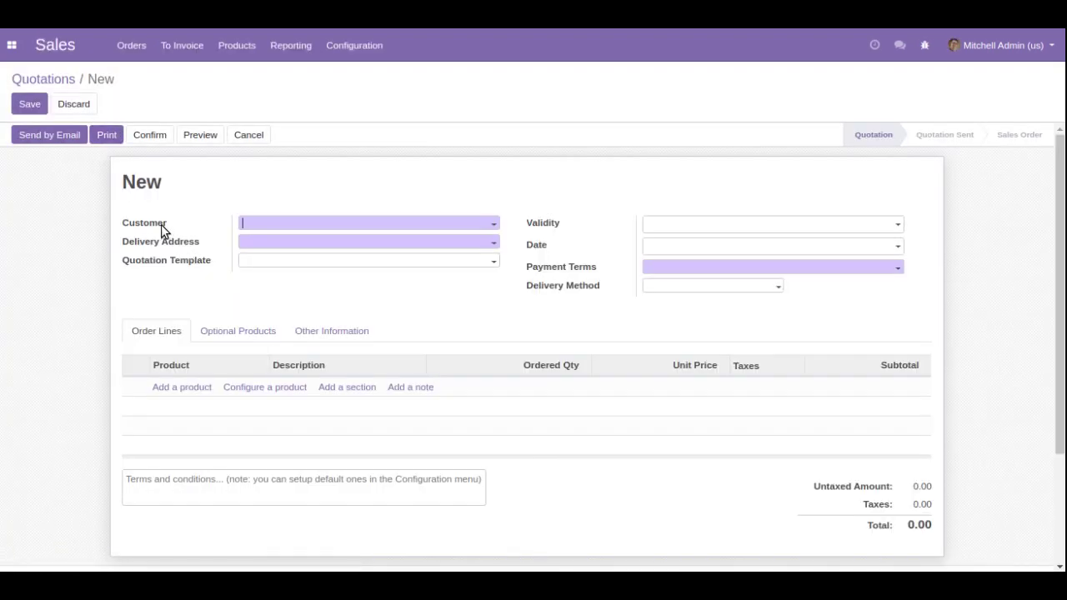
mouse_move(161, 224)
Search all modules for "sale" without the Apps filter and upgrade the installed Sales module with technical name sale.
click(12, 45)
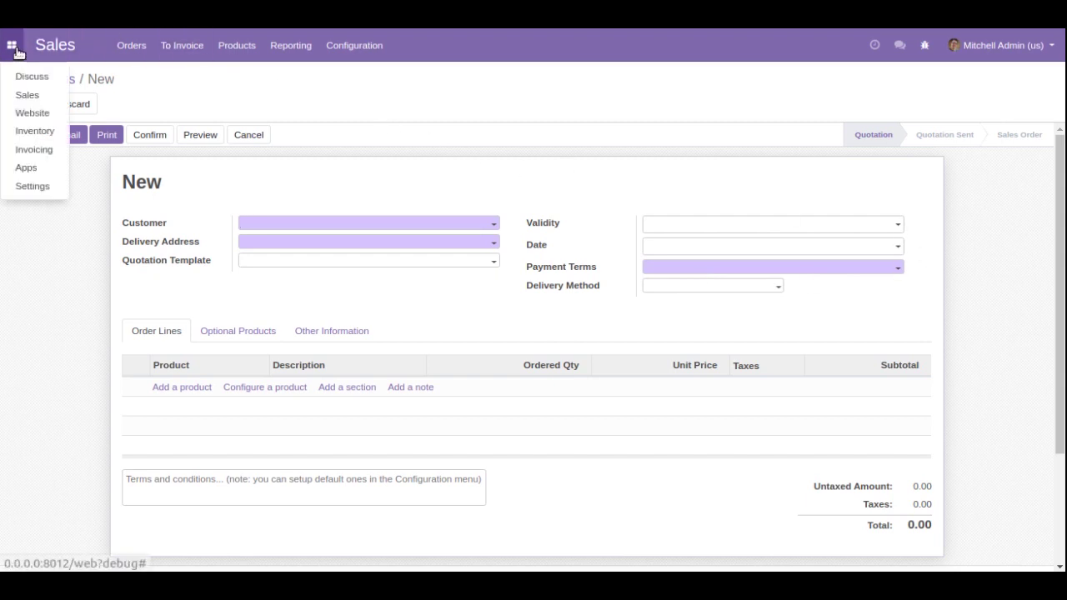
click(36, 170)
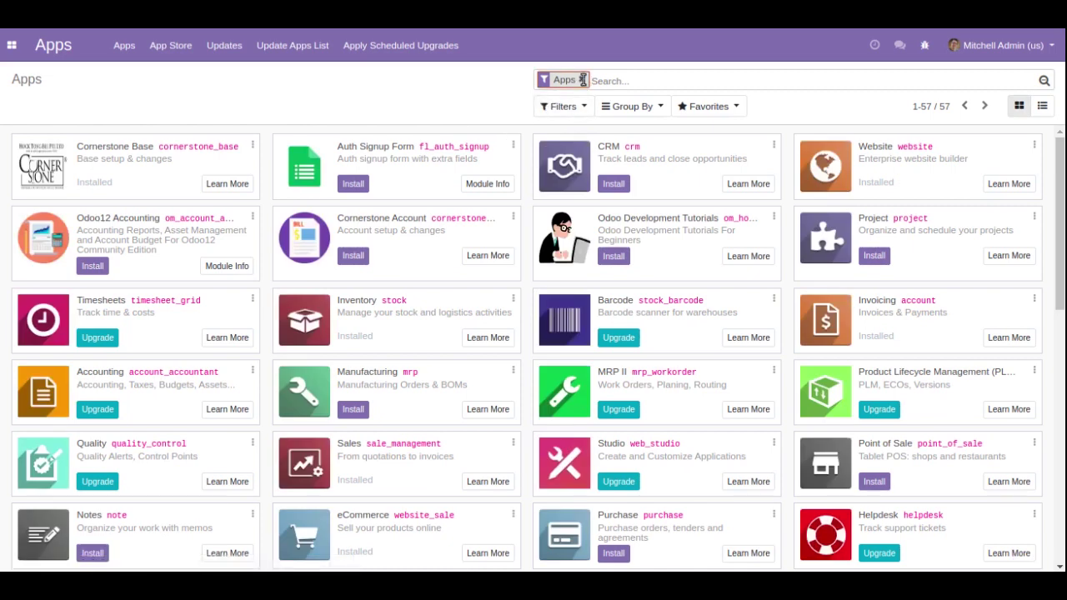
click(582, 80)
text(sale)
key(Return)
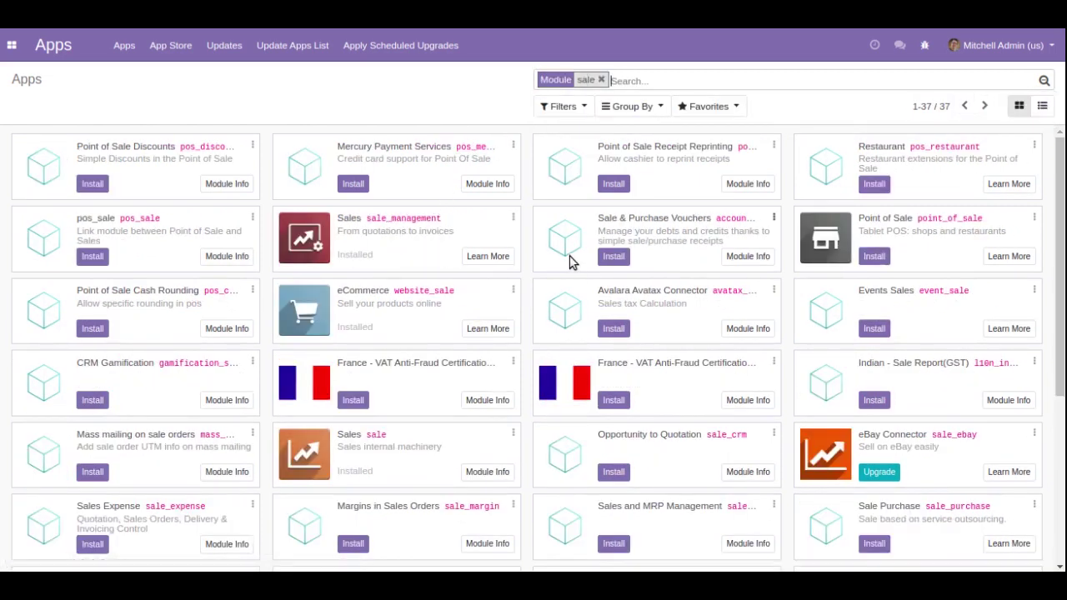
click(513, 435)
click(483, 475)
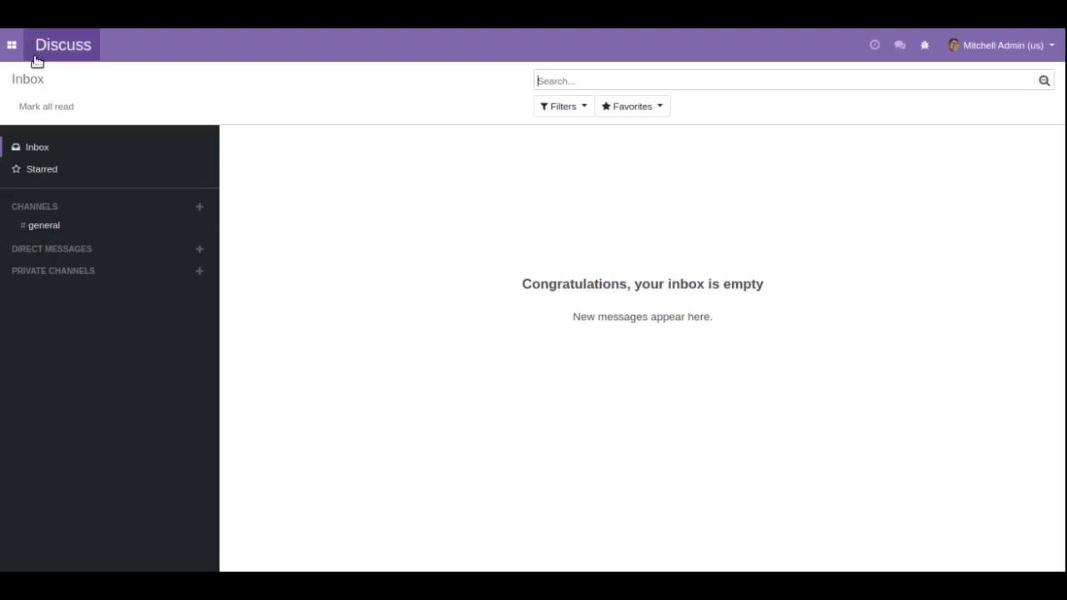
Start a new quotation in Sales and inspect the Delivery Address field's technical details.
click(13, 42)
click(28, 96)
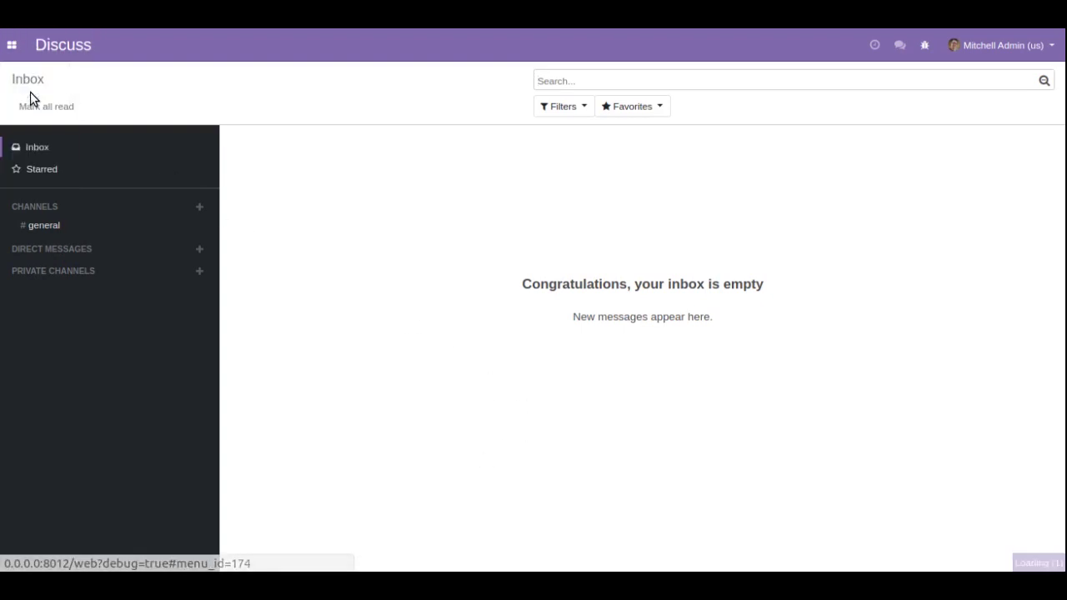
click(46, 107)
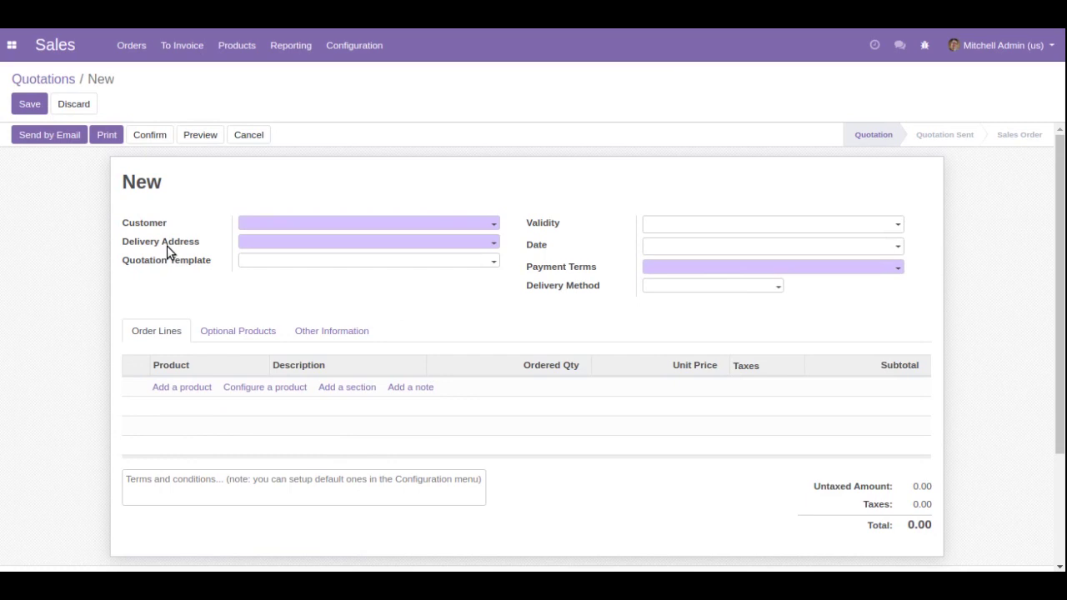
mouse_move(168, 252)
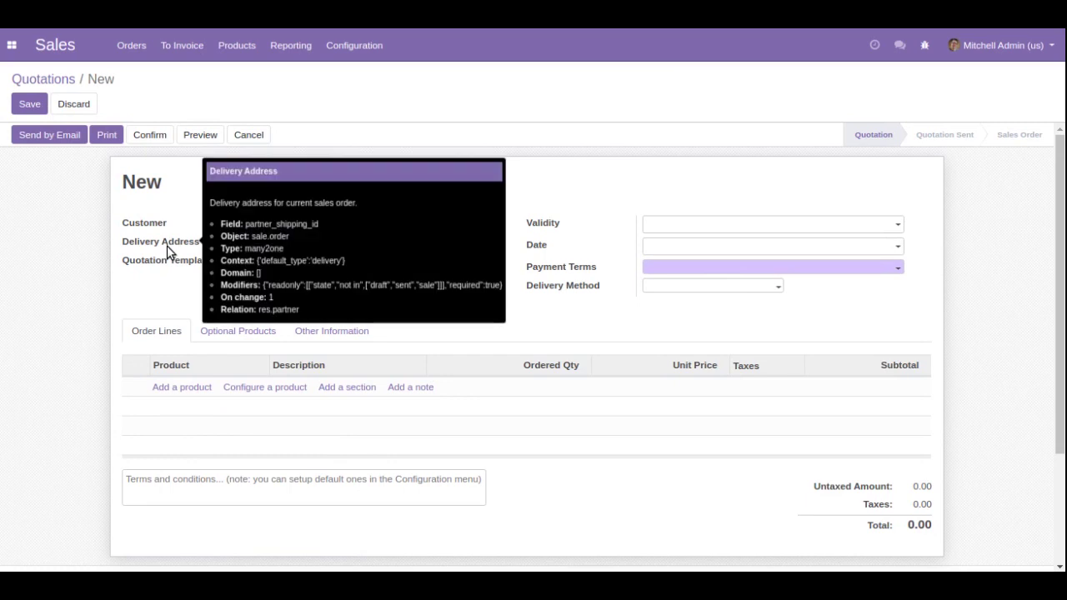